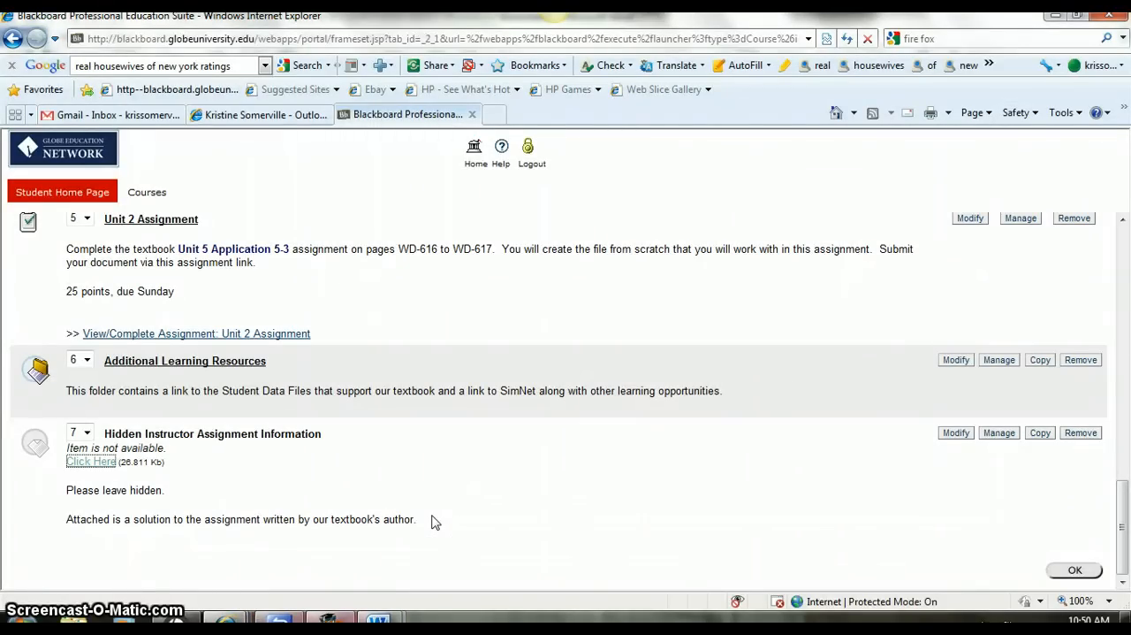
Switch to the Document2 memo in Word and apply custom margins of 2" top and 1" bottom, left and right to the whole document.
mouse_move(378, 617)
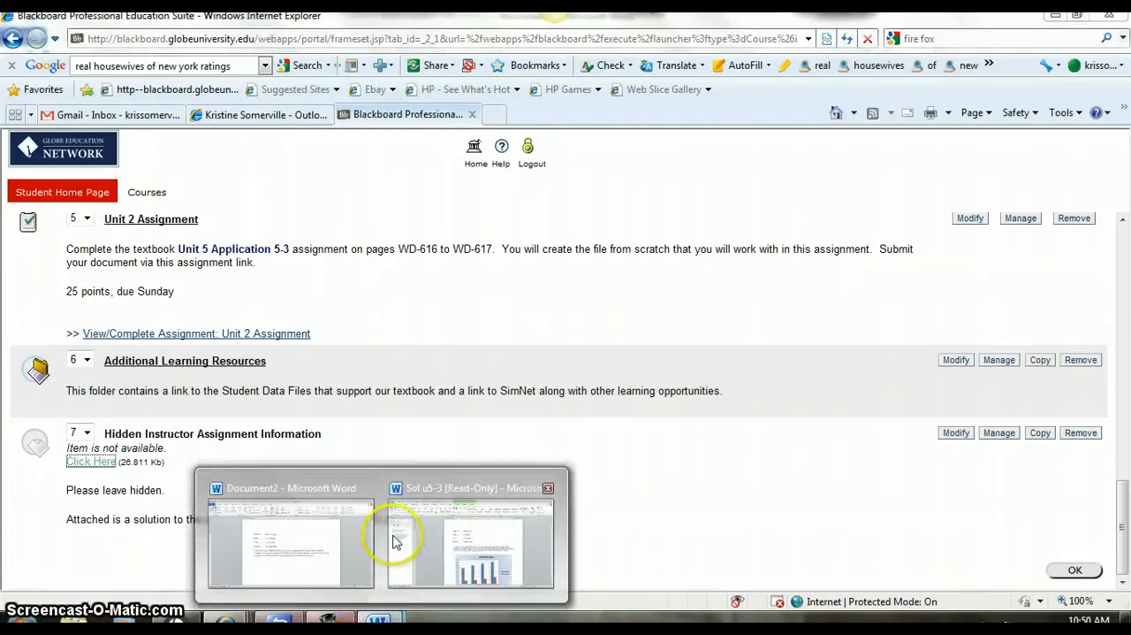
click(281, 482)
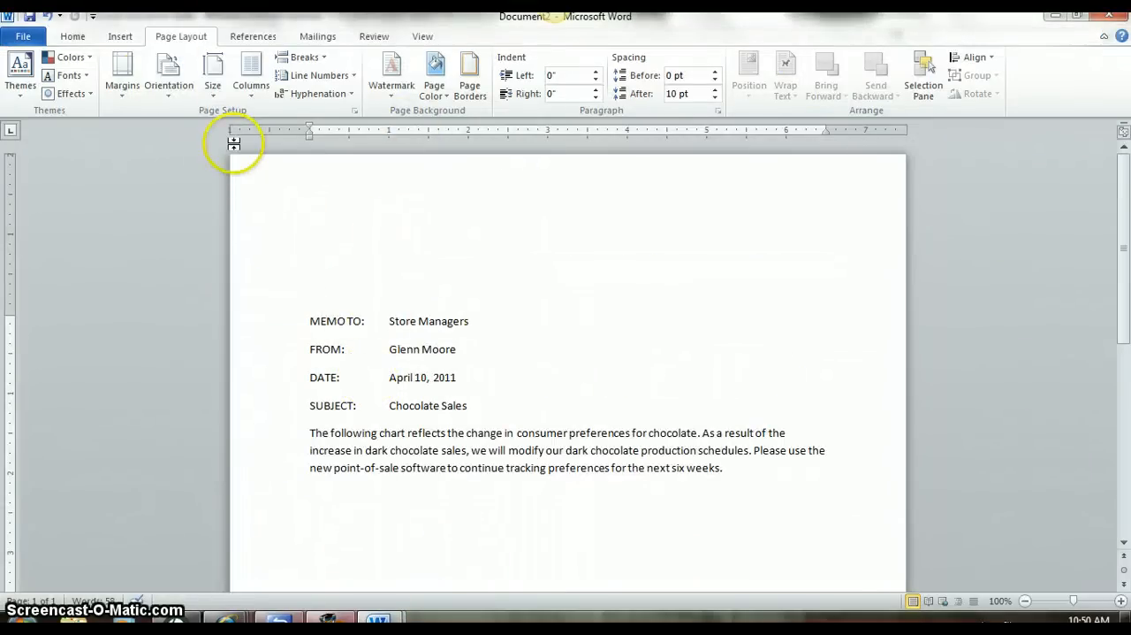
click(131, 88)
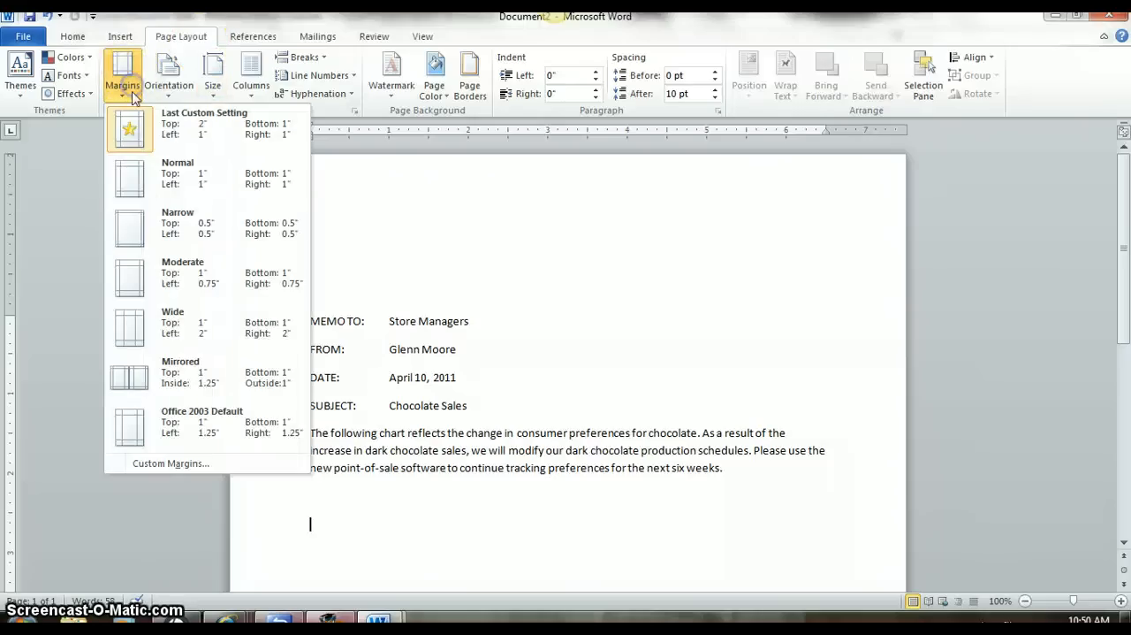
click(181, 463)
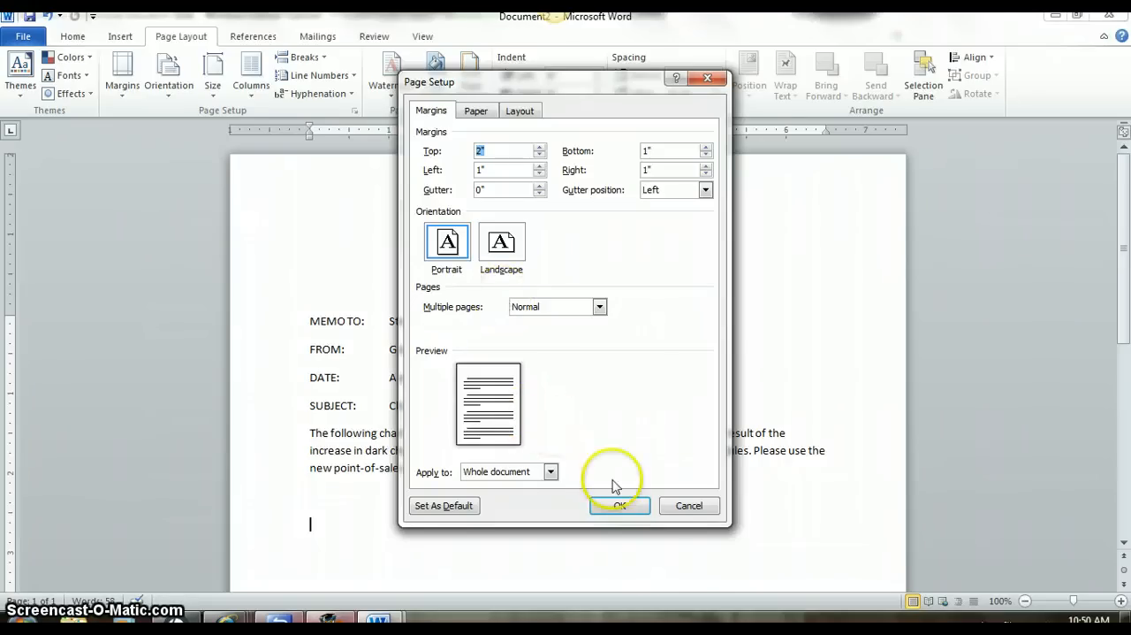
click(621, 506)
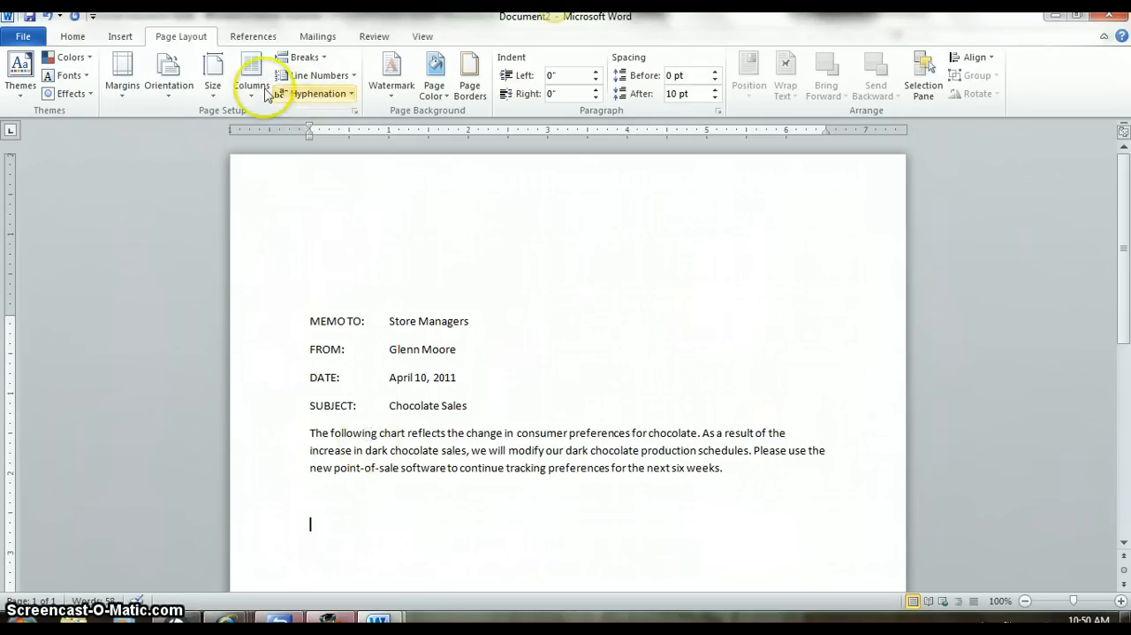
Insert a clustered column chart below the memo's body paragraph.
click(121, 39)
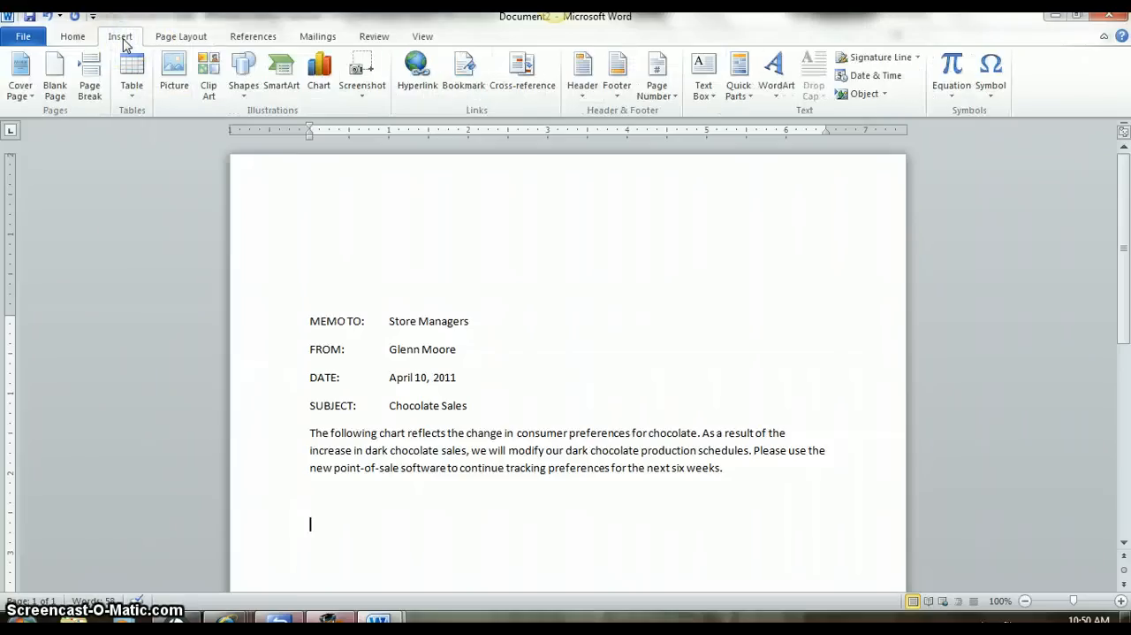
click(329, 95)
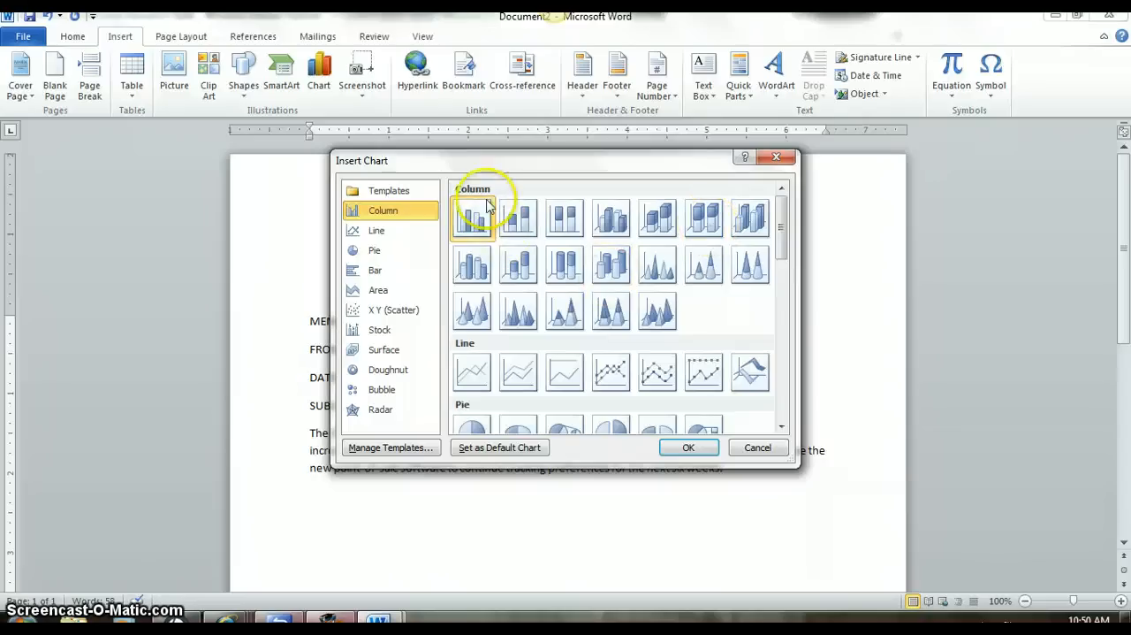
click(695, 446)
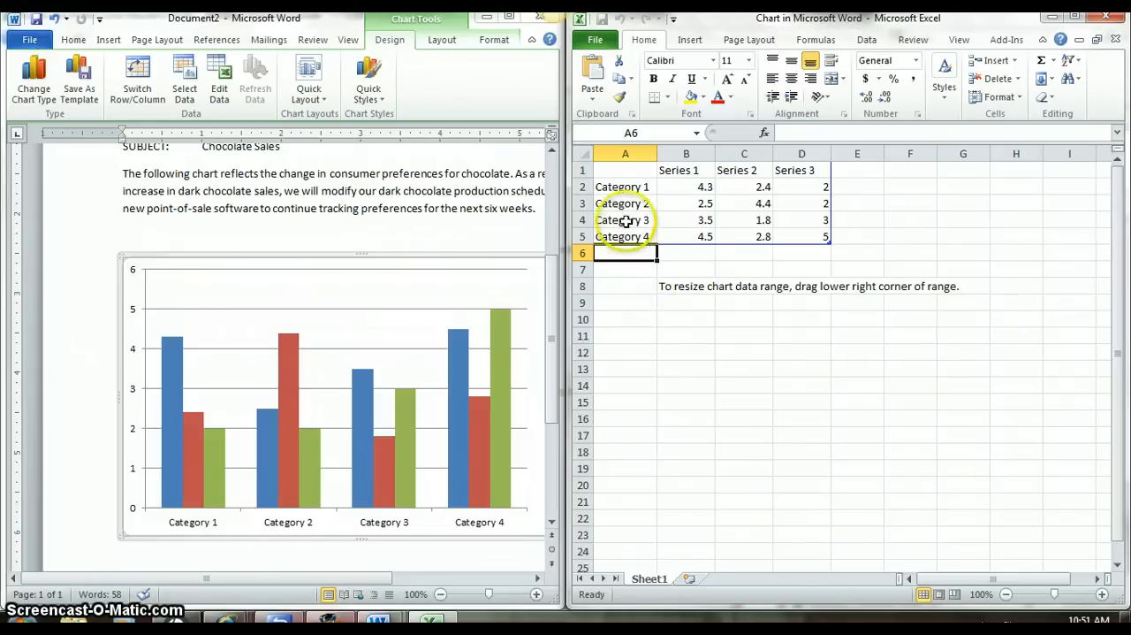
Rename the first two category labels in the chart's data sheet to Quarter 1 and Quarter 2.
click(622, 190)
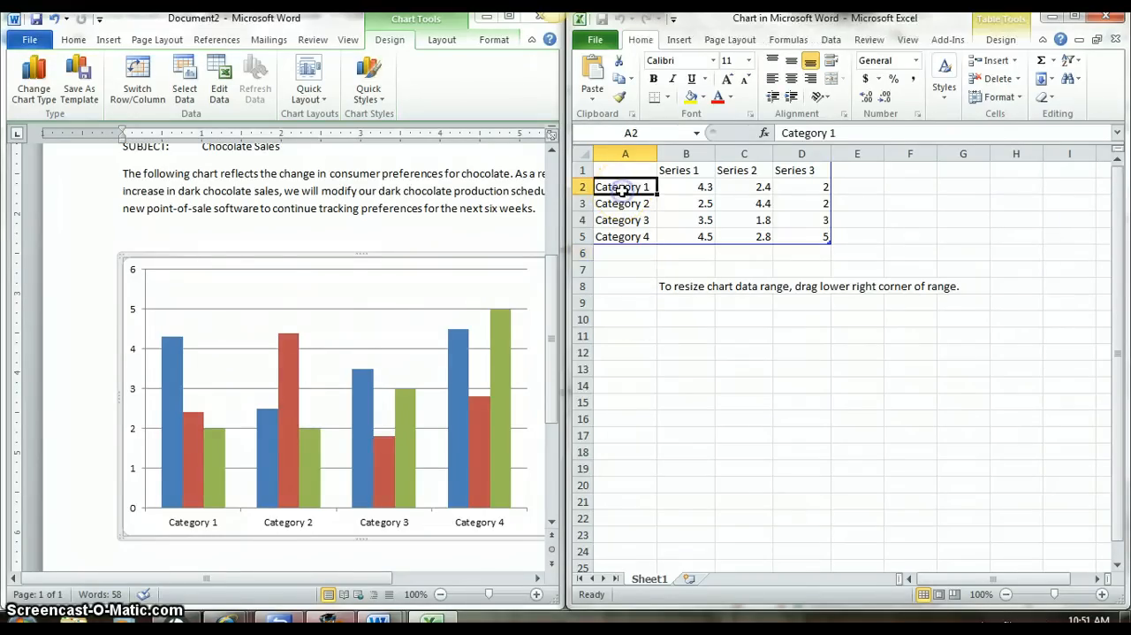
key(alt+p)
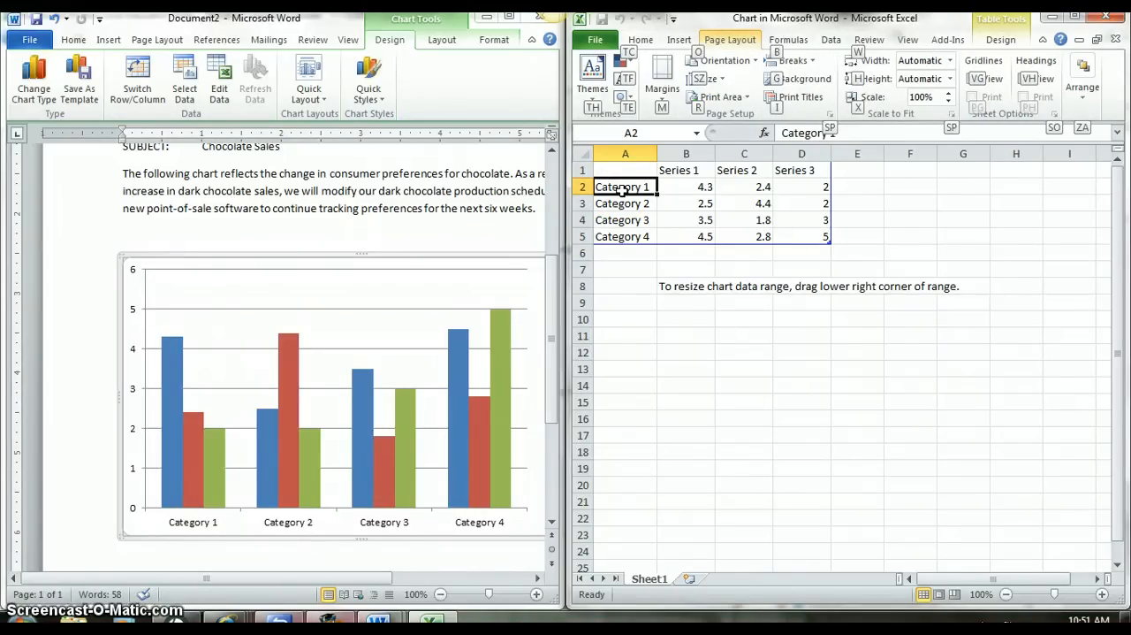
key(Escape)
text(Qua)
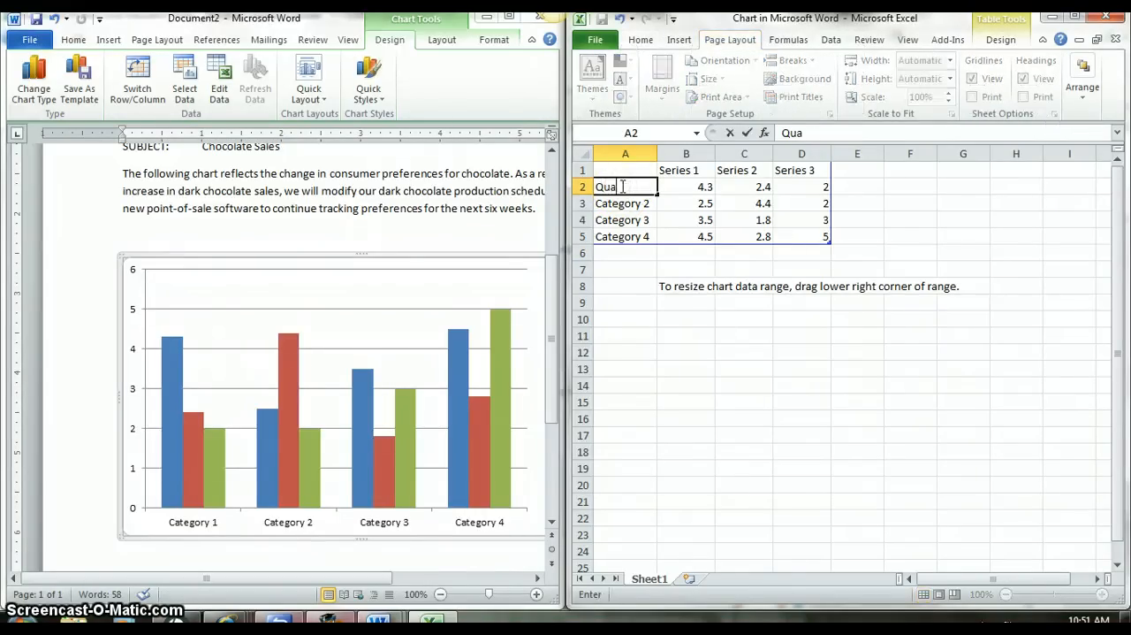
text(rt)
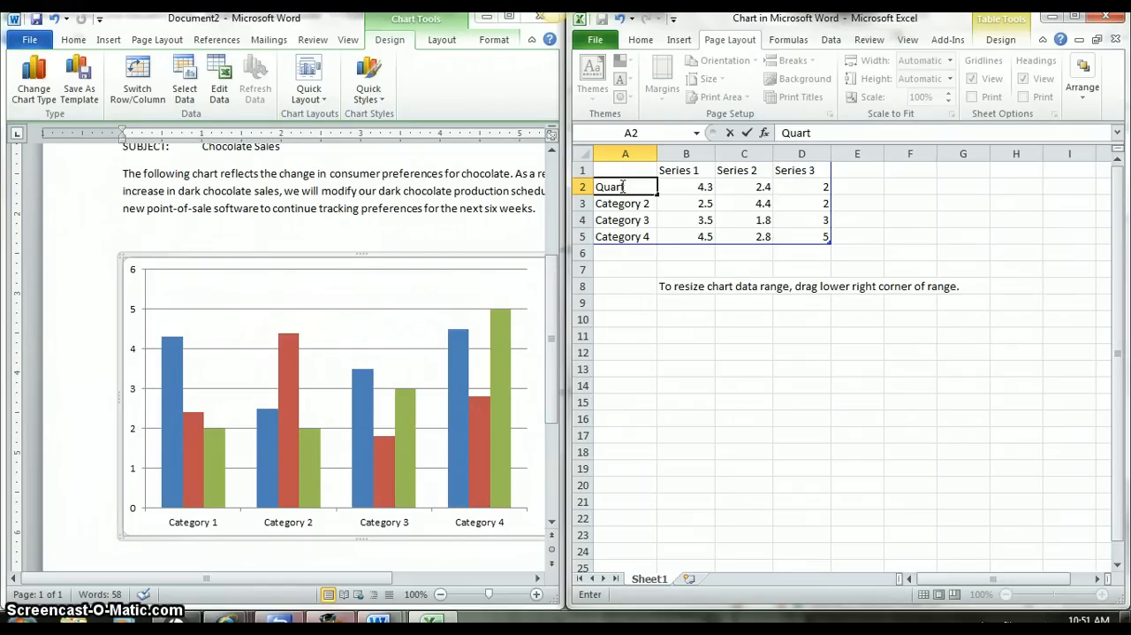
text(er 1)
key(Return)
text(Q)
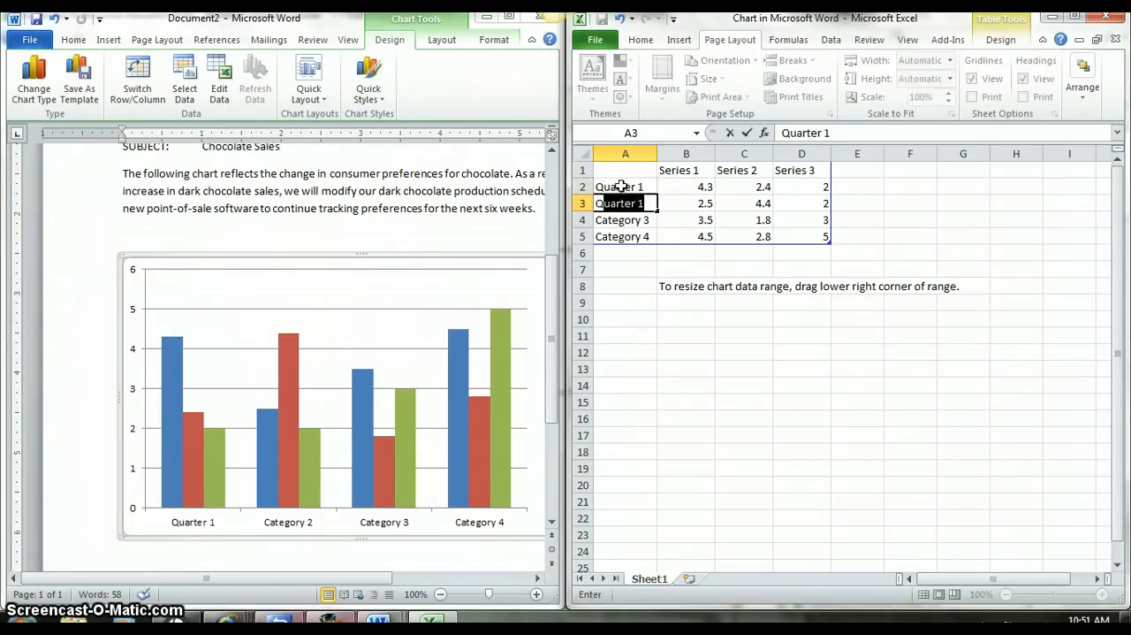
text(uarter)
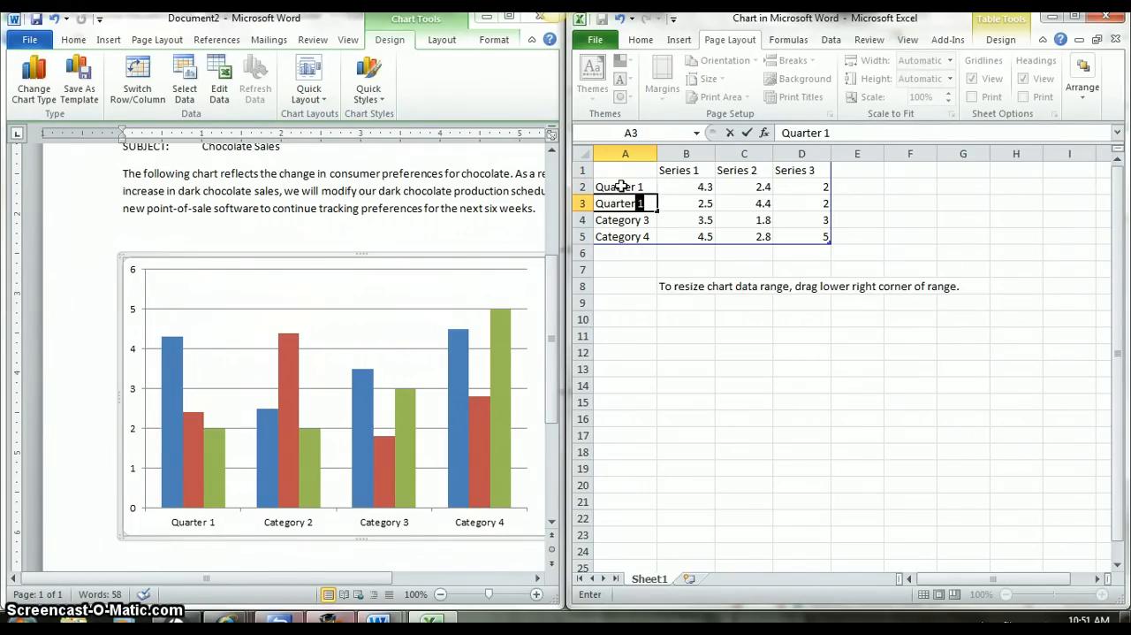
click(622, 186)
text(2)
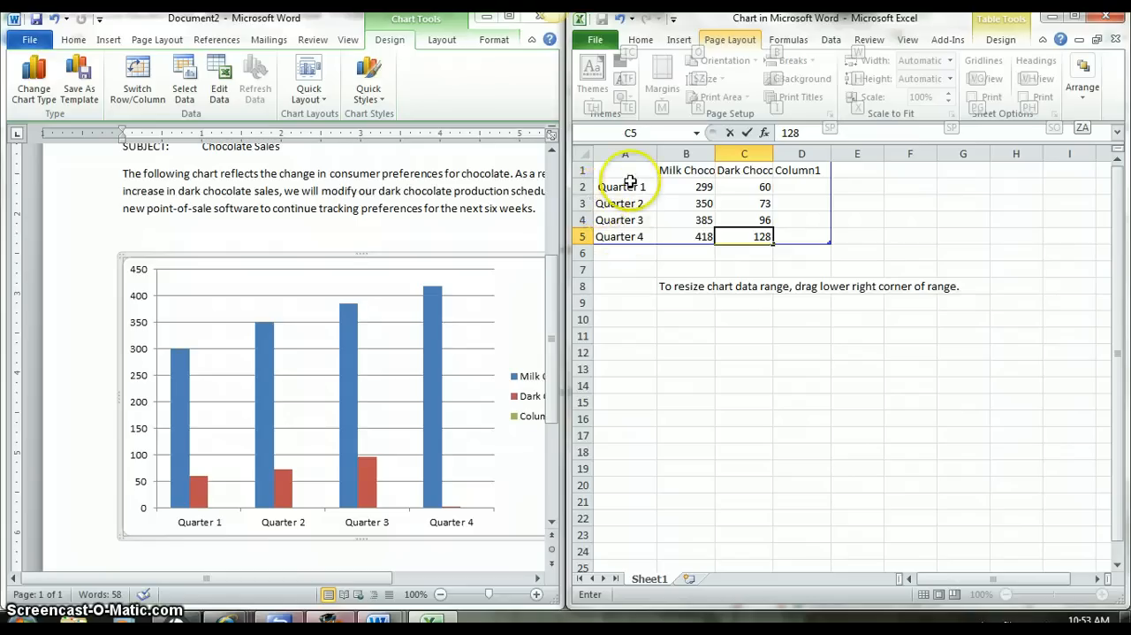
Delete the unused third series column D from the chart data and close the data sheet.
key(alt)
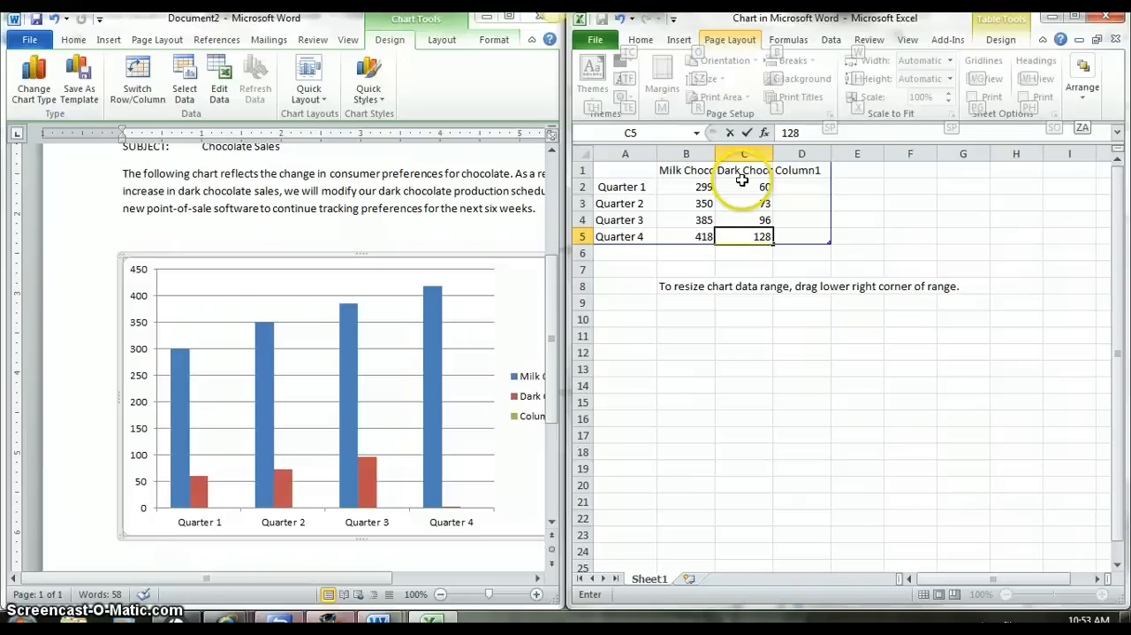
click(803, 153)
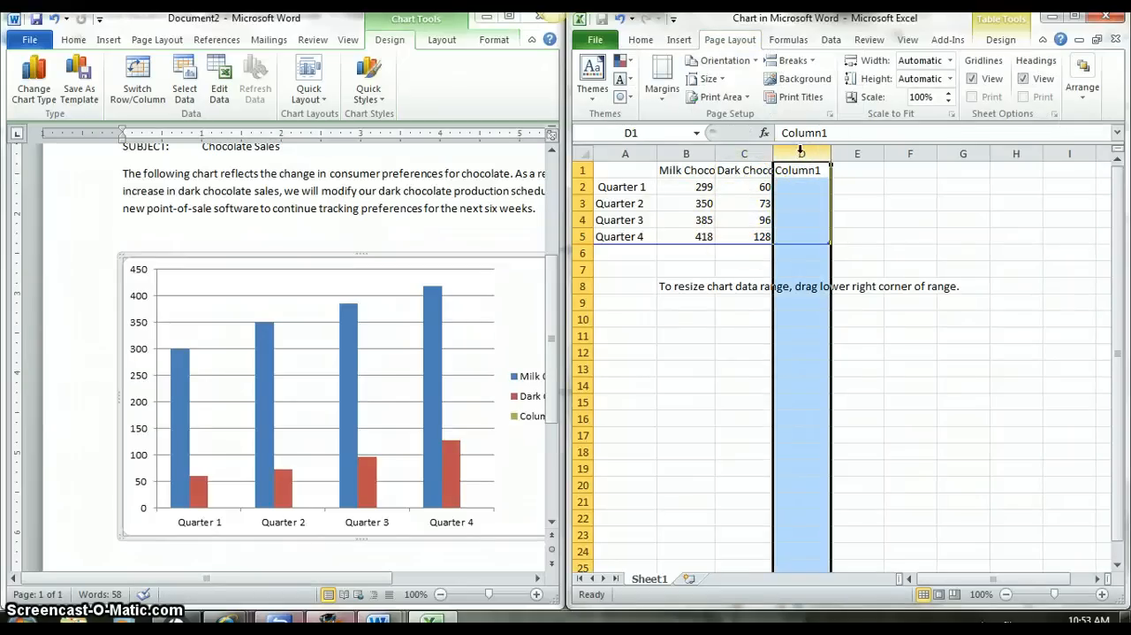
right_click(802, 152)
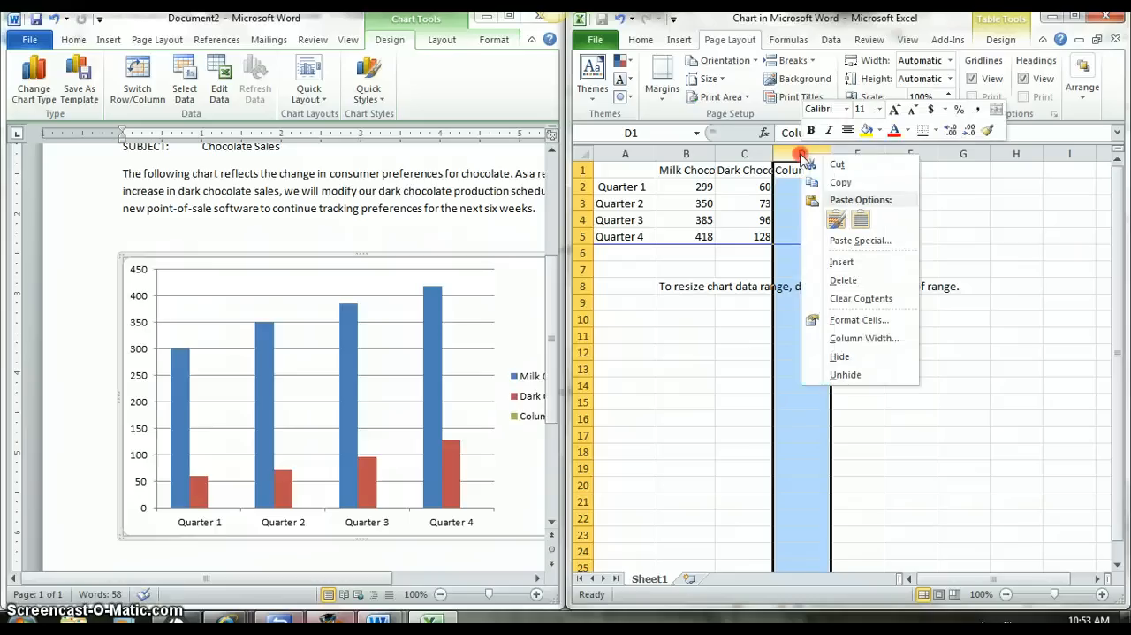
click(842, 280)
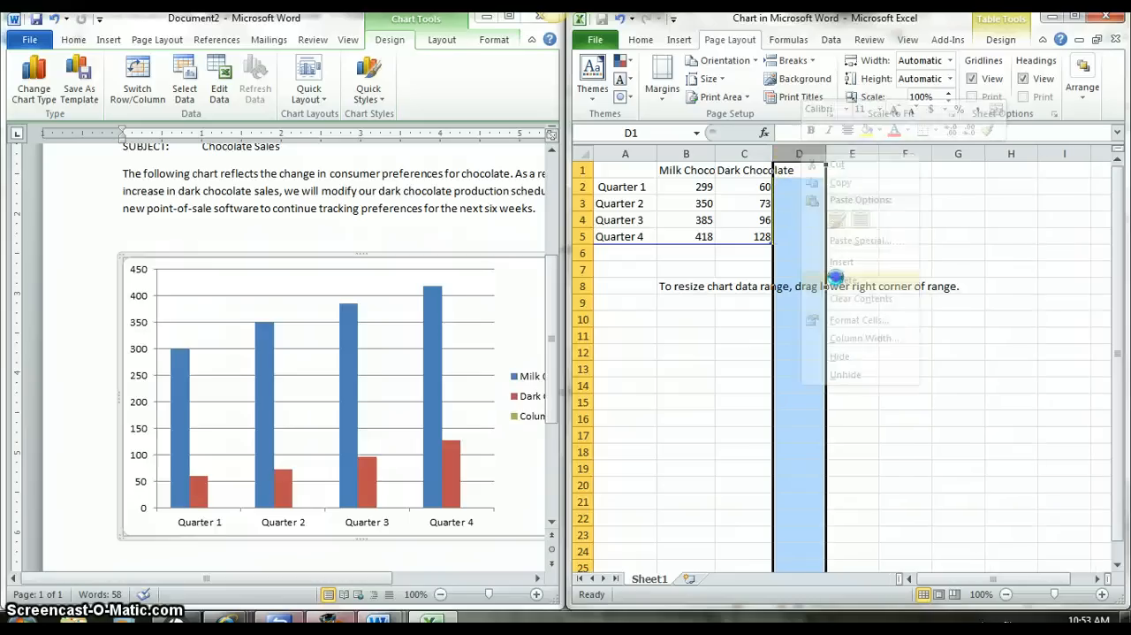
click(712, 420)
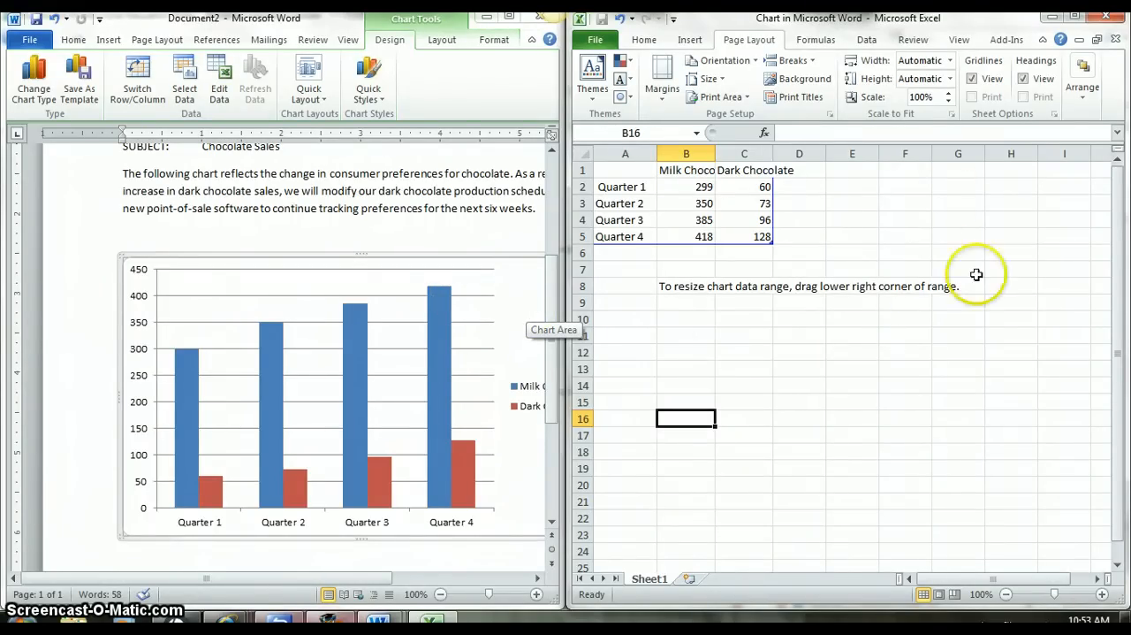
click(1112, 18)
click(725, 382)
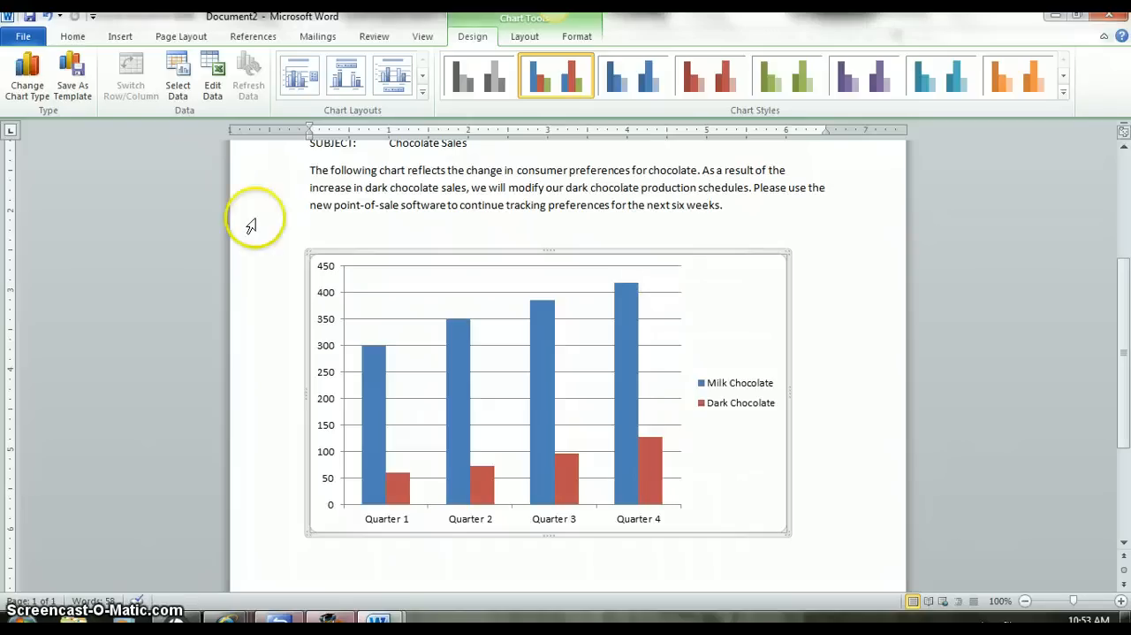
Reopen the chart's data, set the Dark Chocolate value for Quarter 1 to 58, and close the data sheet.
mouse_move(624, 387)
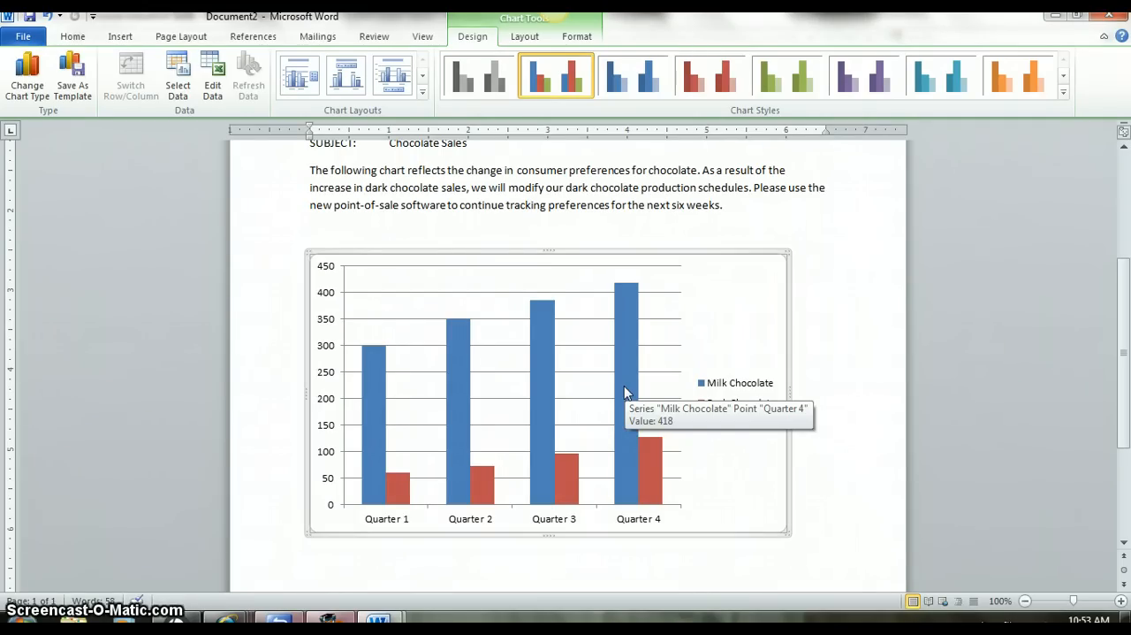
click(466, 375)
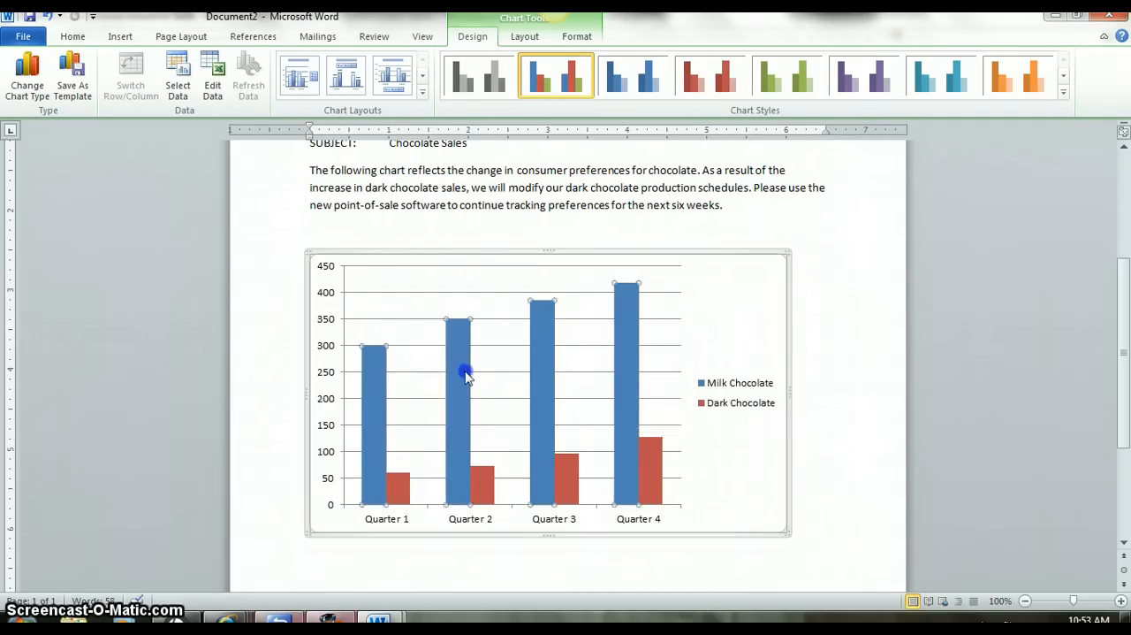
right_click(498, 311)
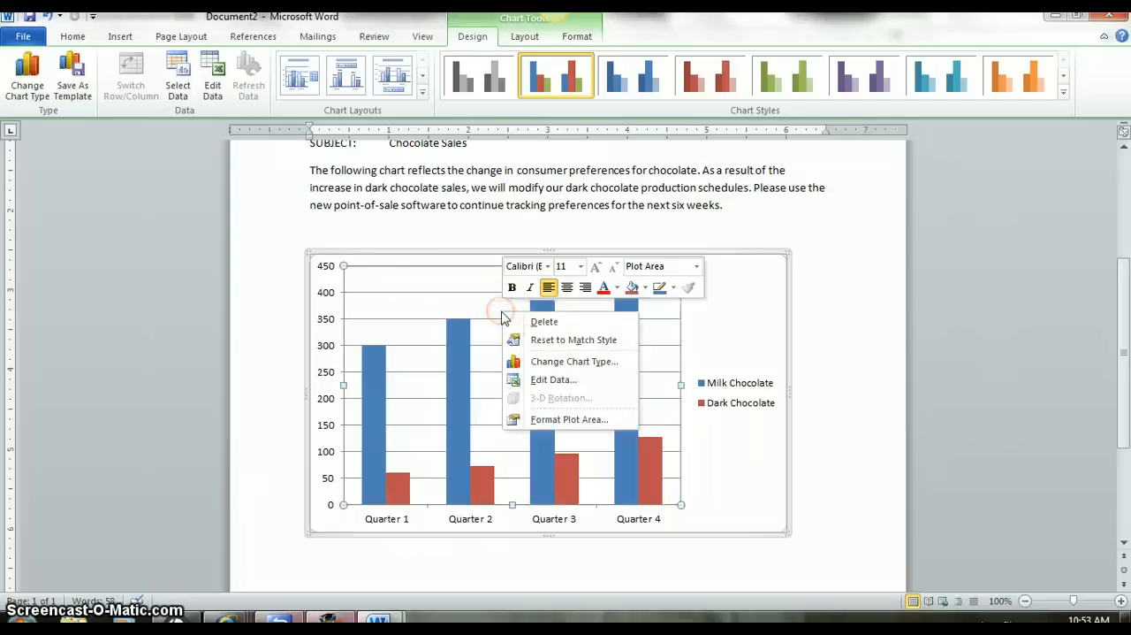
click(543, 383)
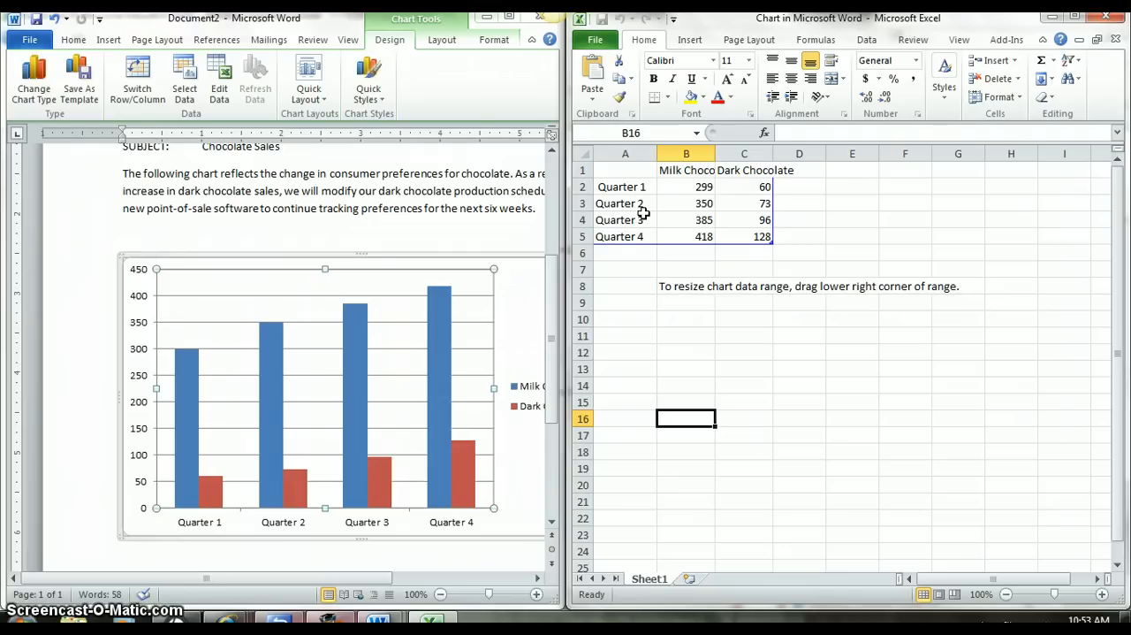
key(alt+p)
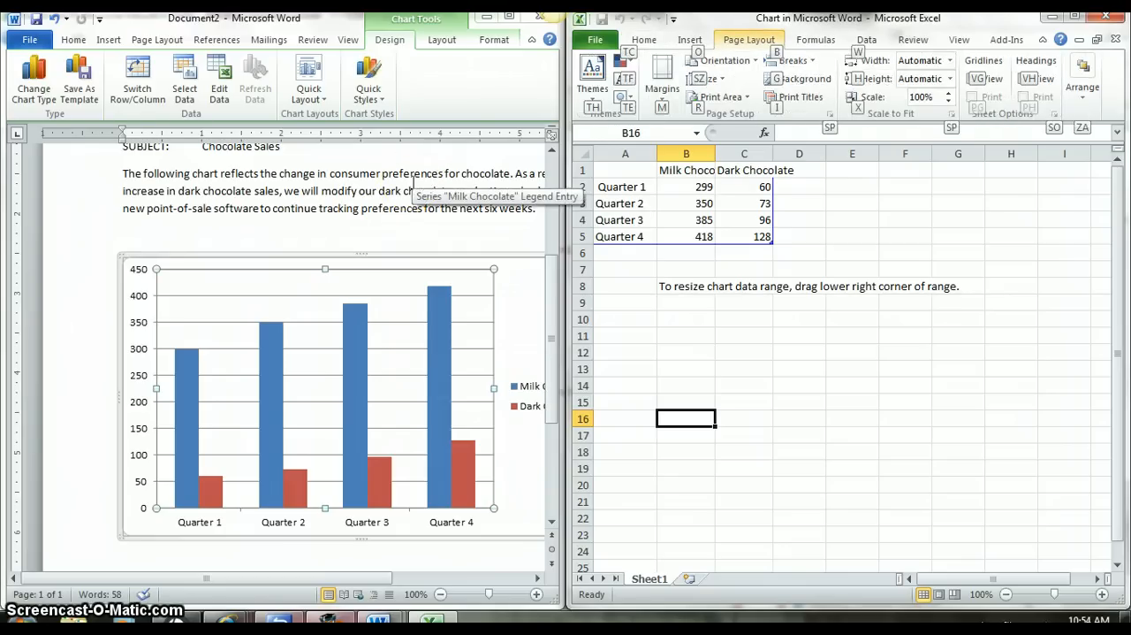
click(764, 187)
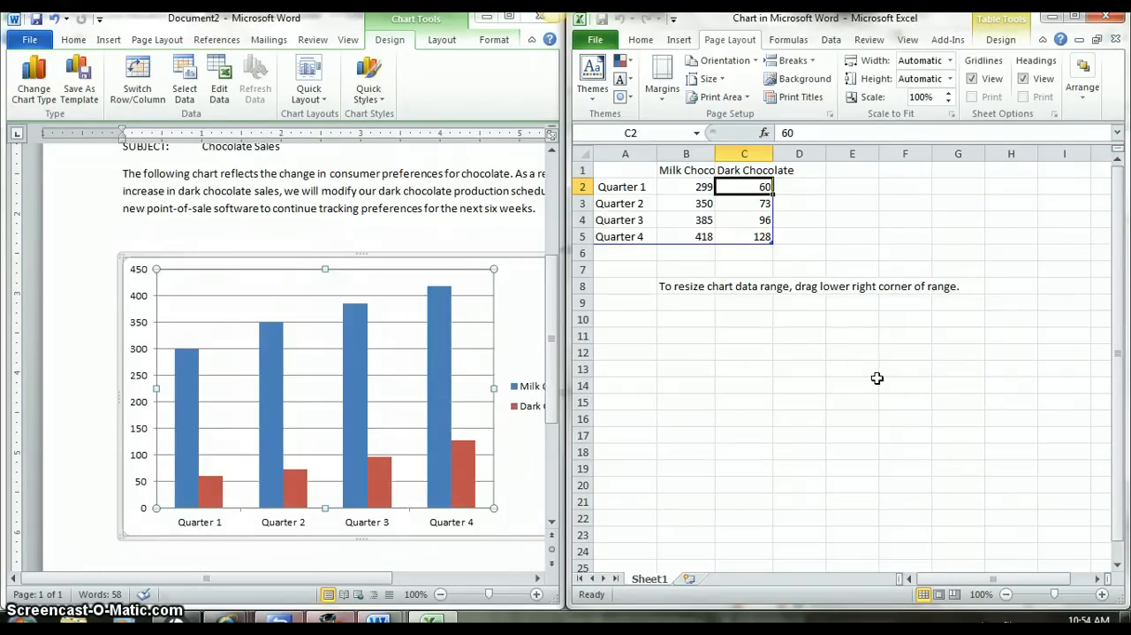
text(58)
key(Return)
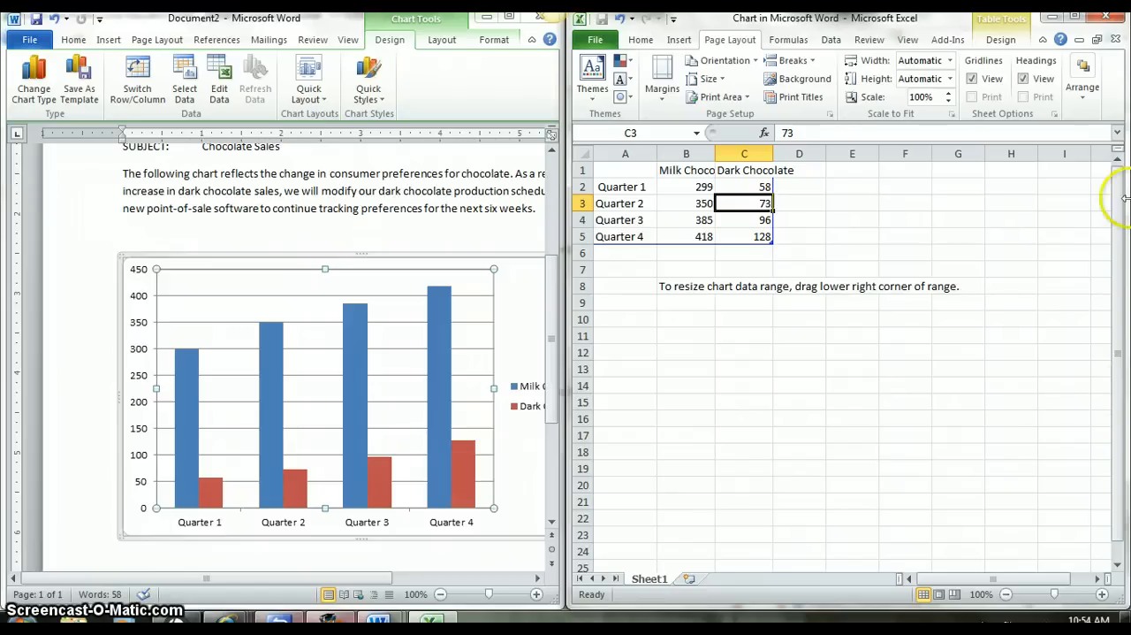
click(1105, 16)
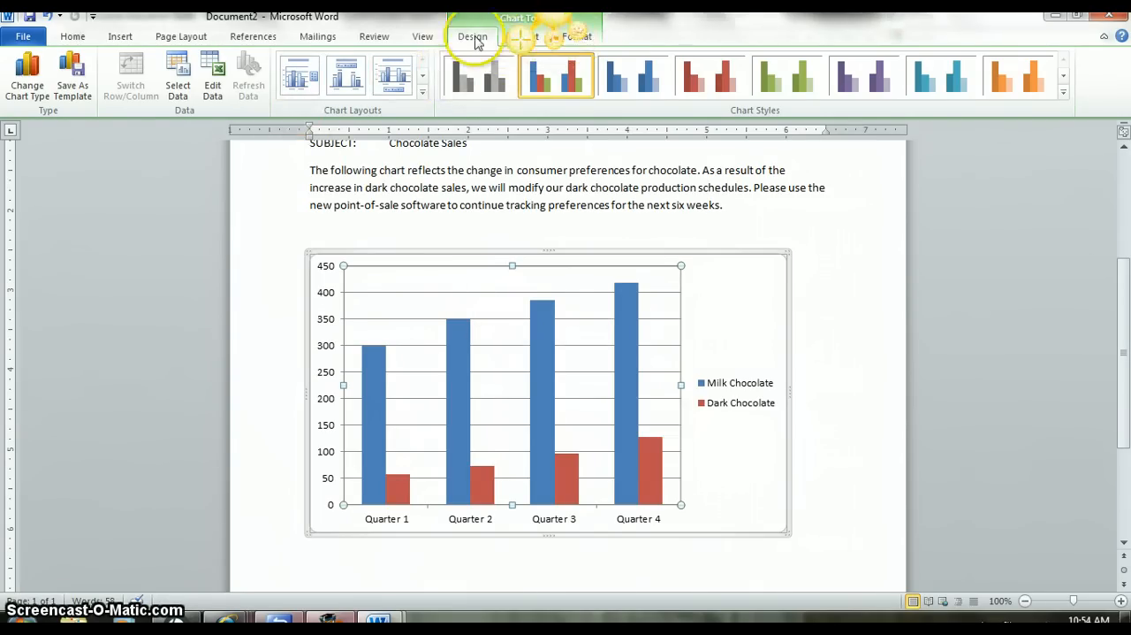
Add a title above the chart reading "Chocolate Sales".
click(524, 36)
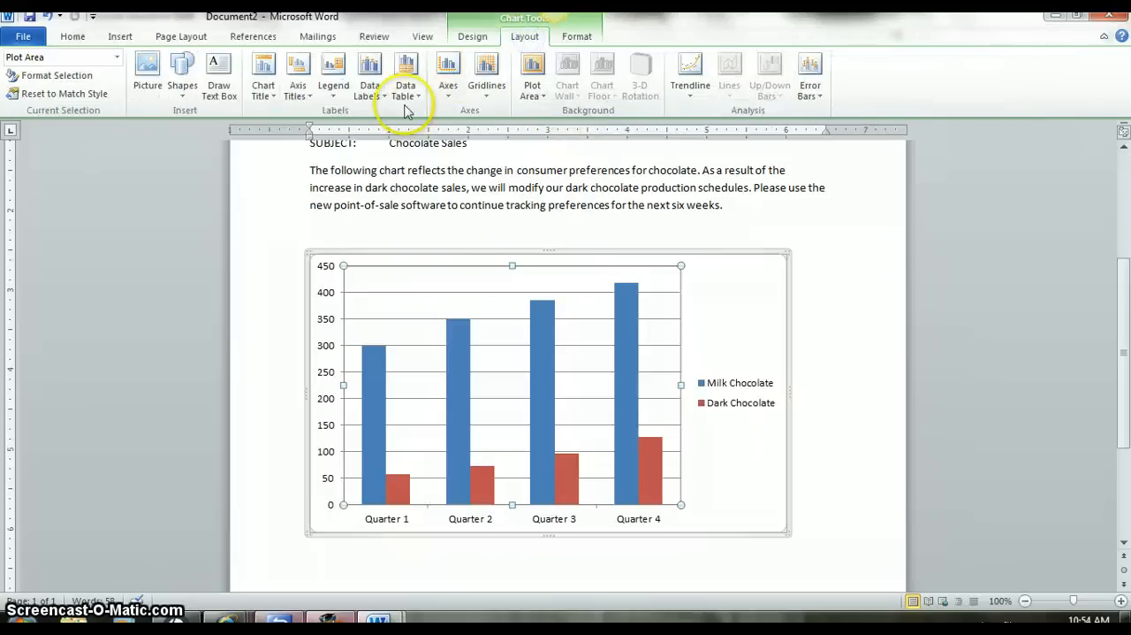
click(268, 96)
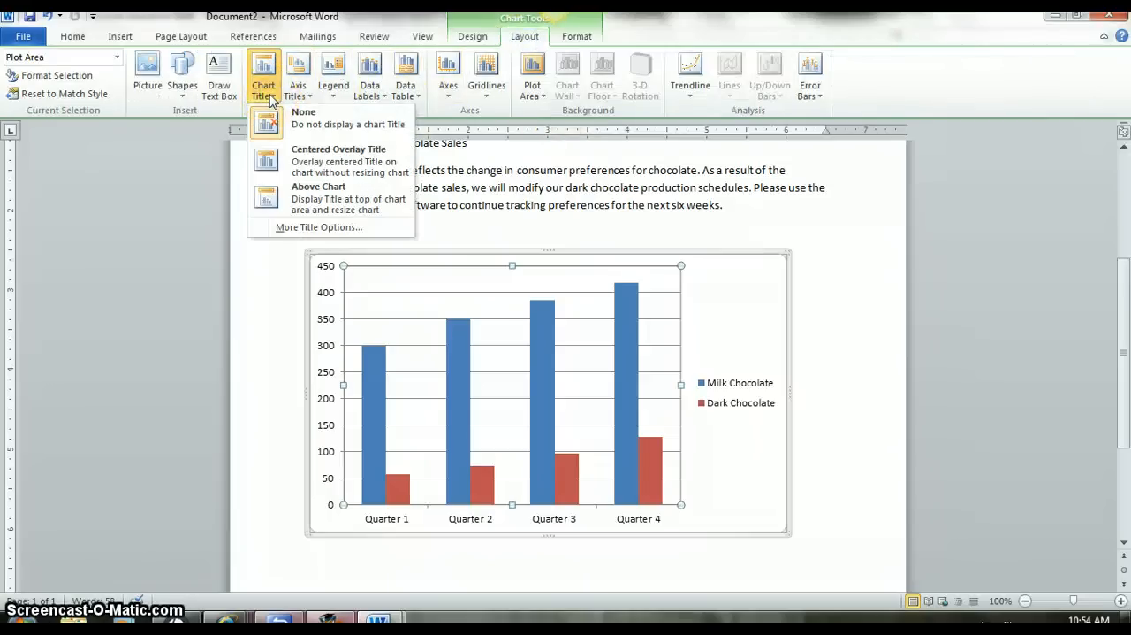
click(307, 230)
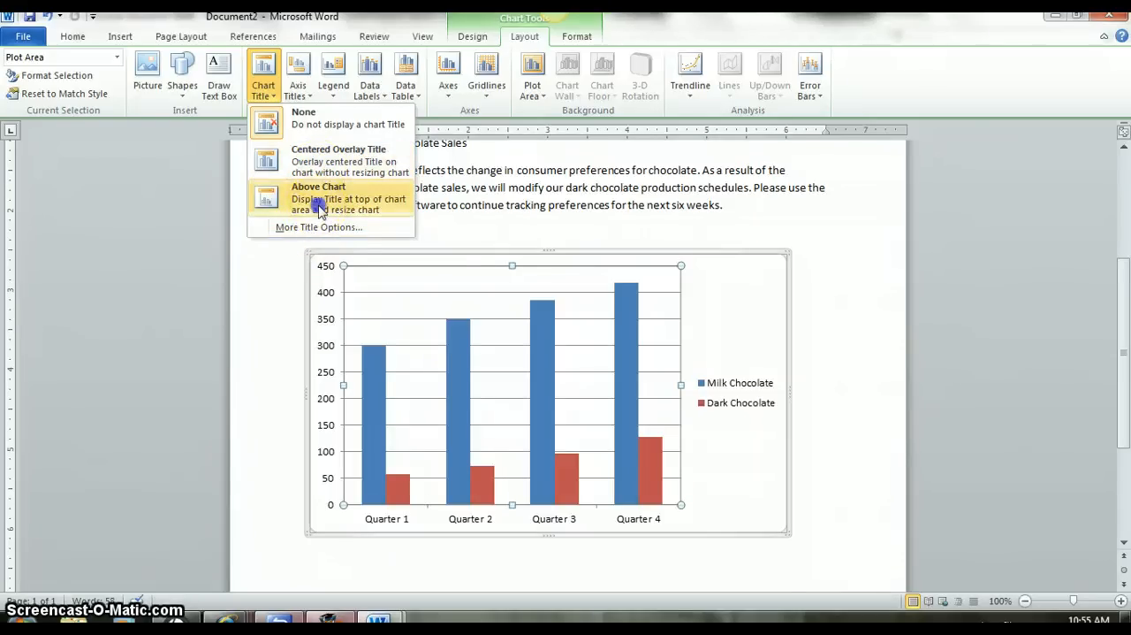
click(318, 196)
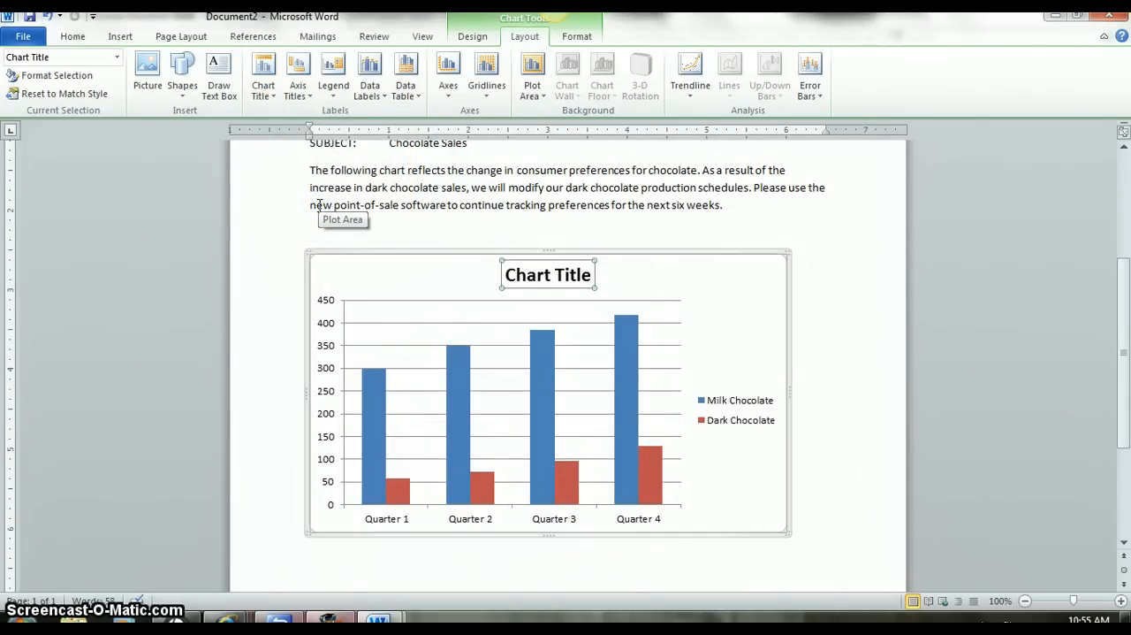
text(Chocolat)
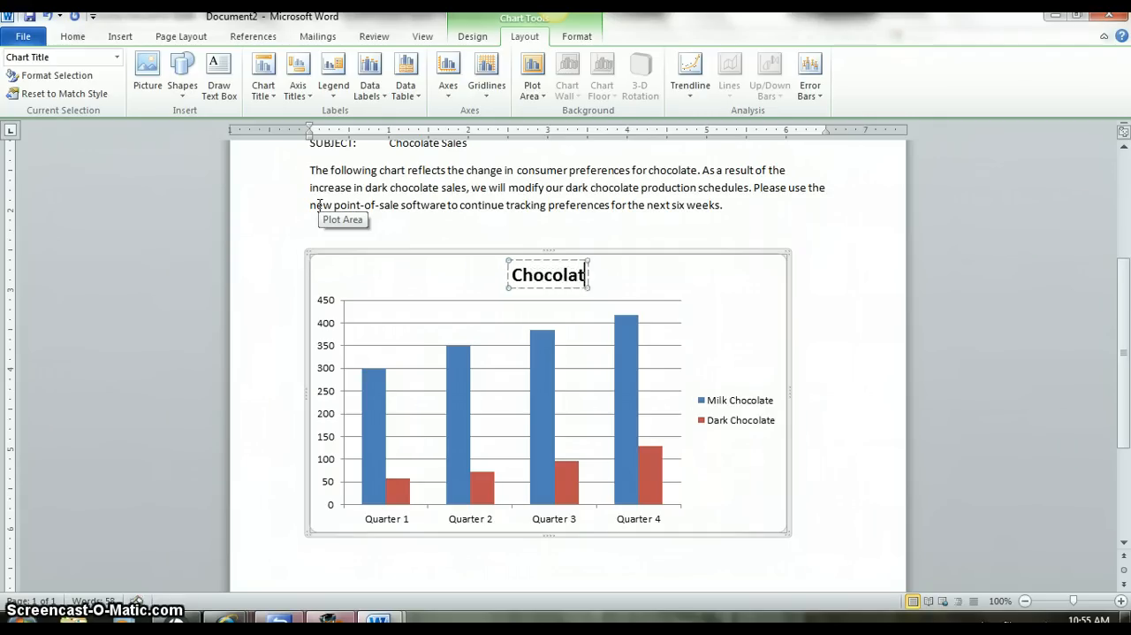
text(e Sales)
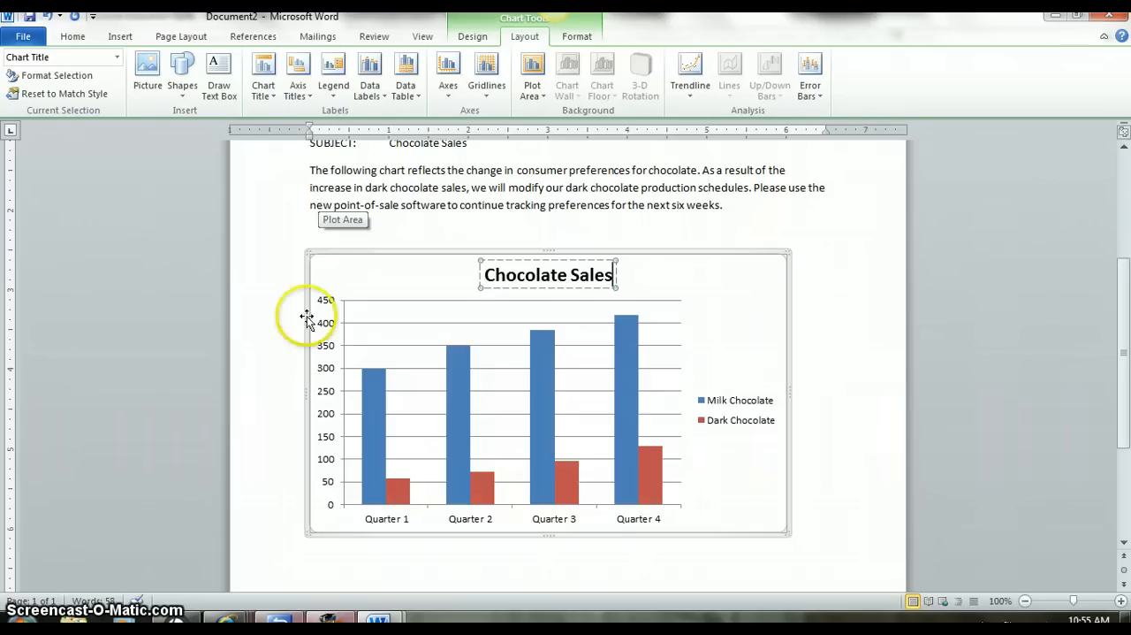
Make the Milk Chocolate legend entry bold and try underlining it.
click(647, 444)
click(714, 400)
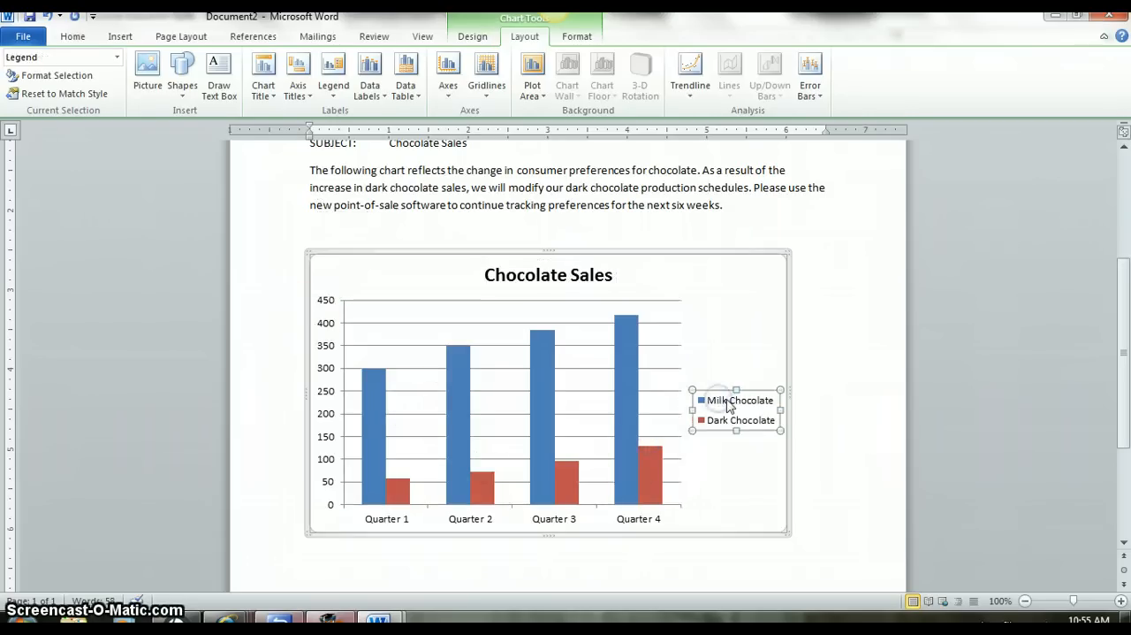
click(718, 399)
right_click(729, 405)
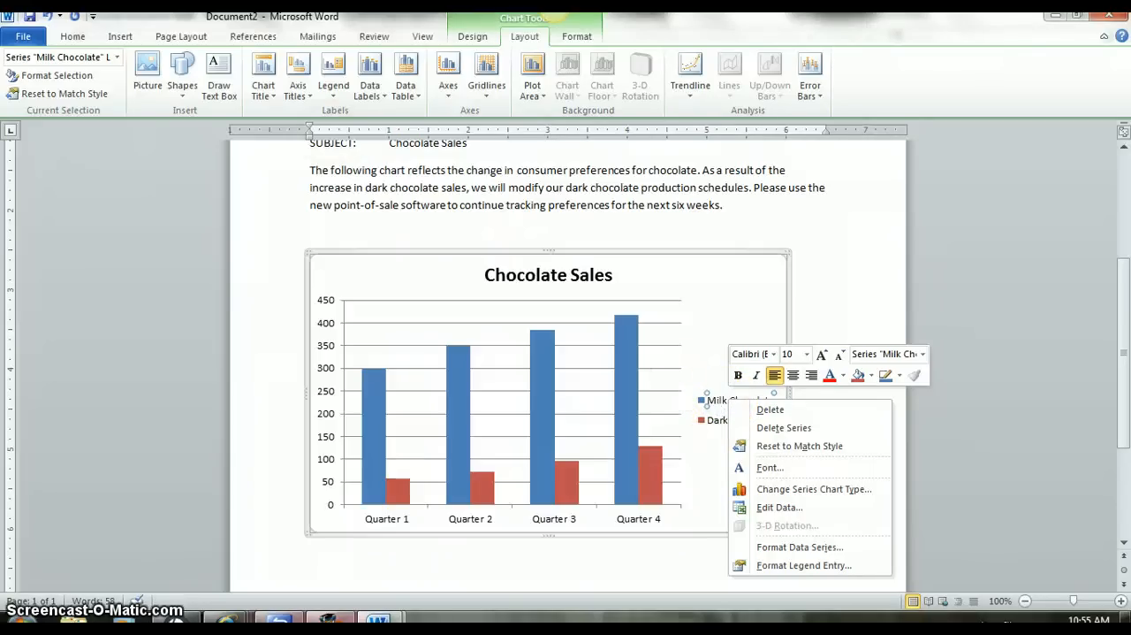
click(71, 39)
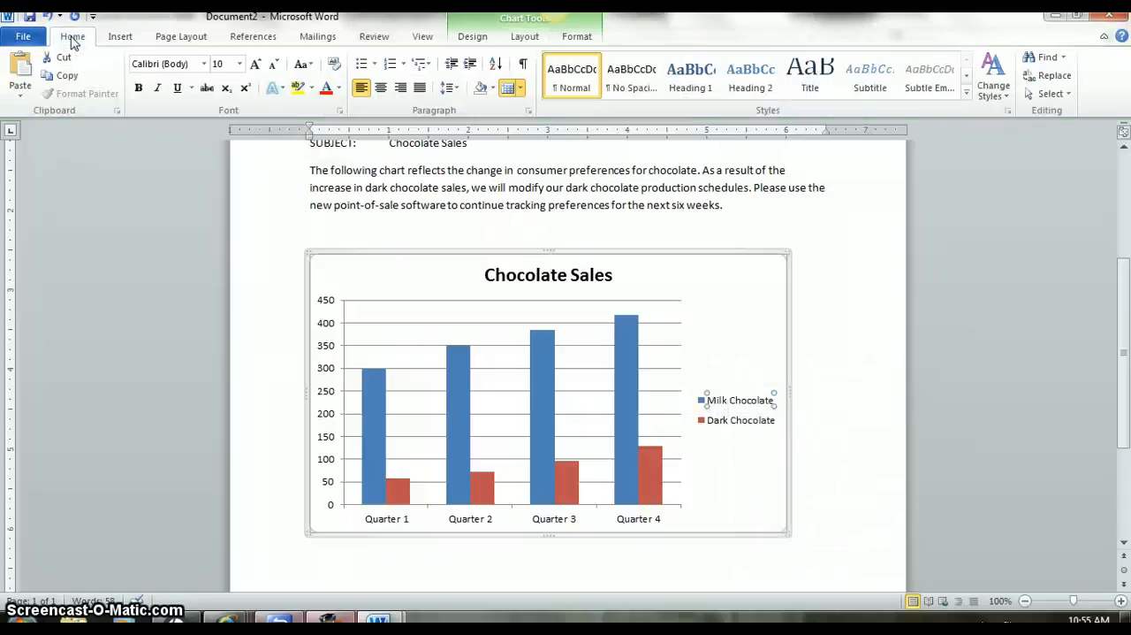
click(138, 88)
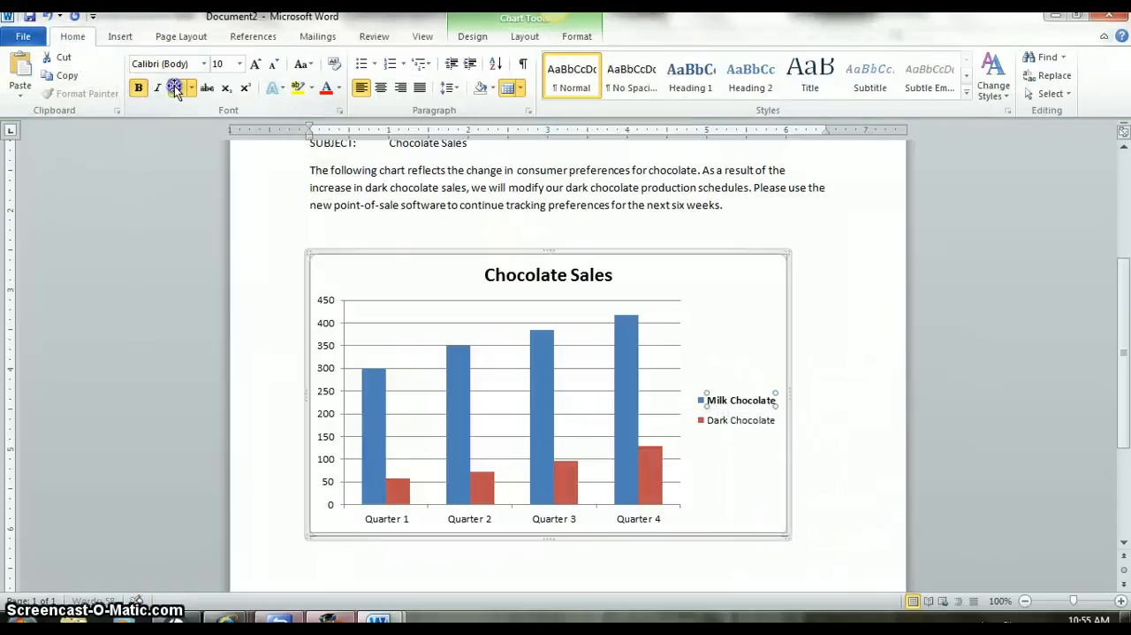
click(175, 89)
Make the Dark Chocolate legend entry bold.
click(734, 421)
right_click(737, 420)
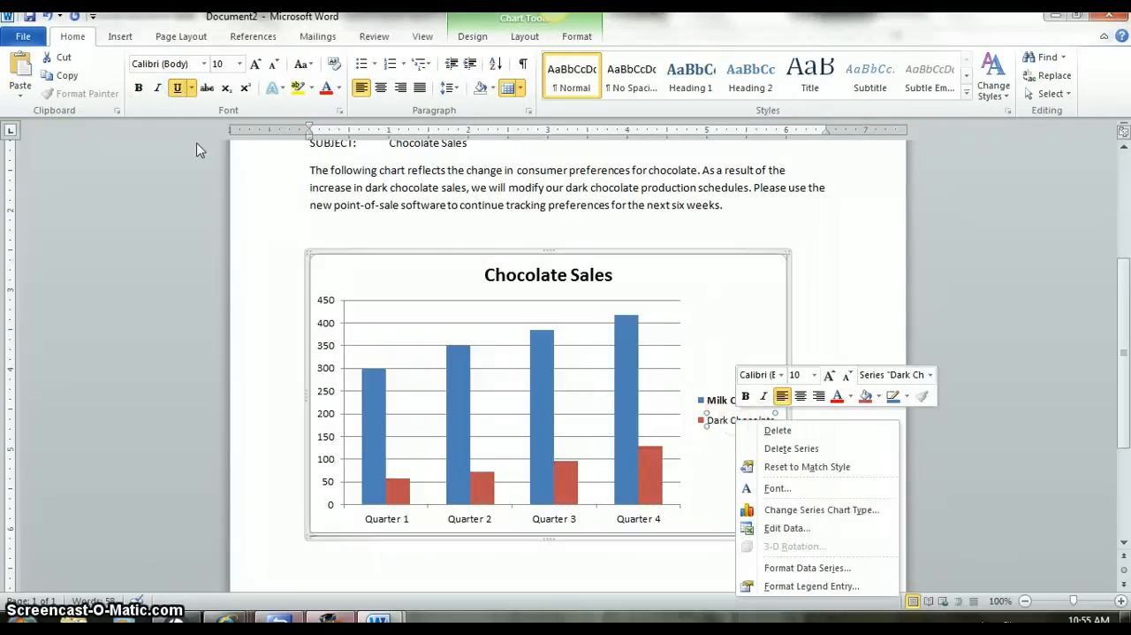
click(138, 88)
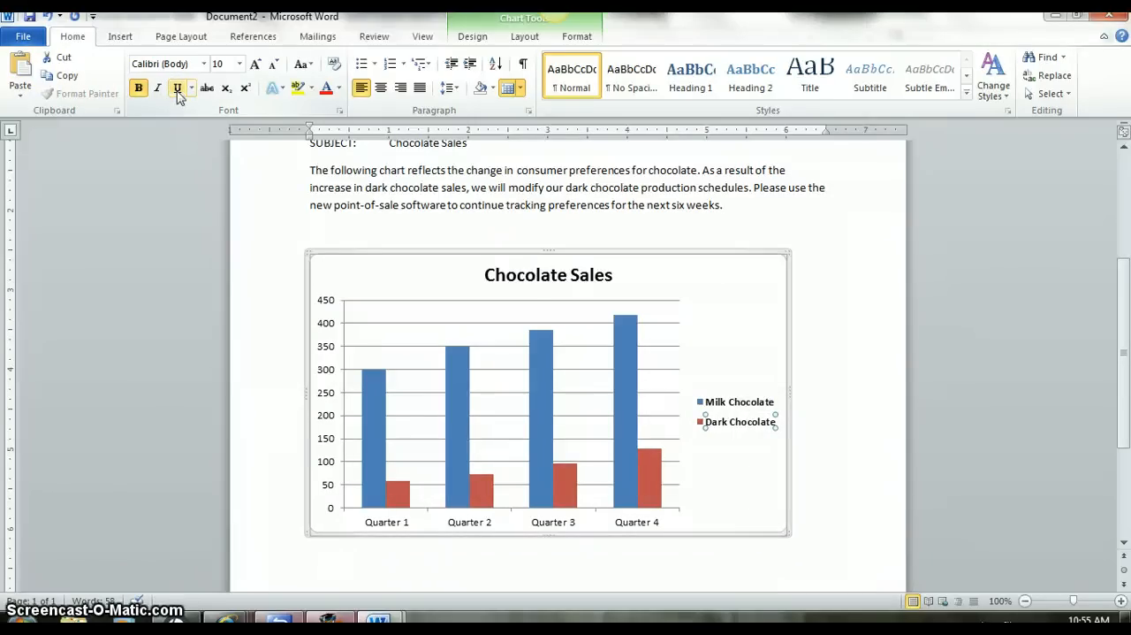
Try underlining the Milk Chocolate legend entry, and make it italic instead.
click(726, 422)
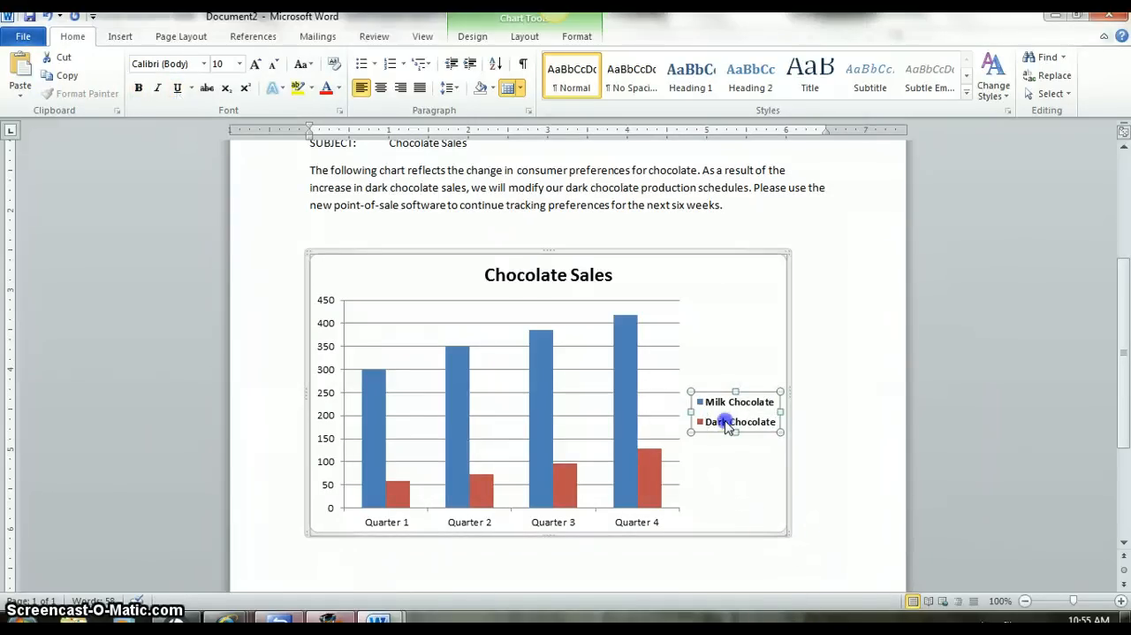
right_click(726, 424)
click(714, 400)
double_click(714, 402)
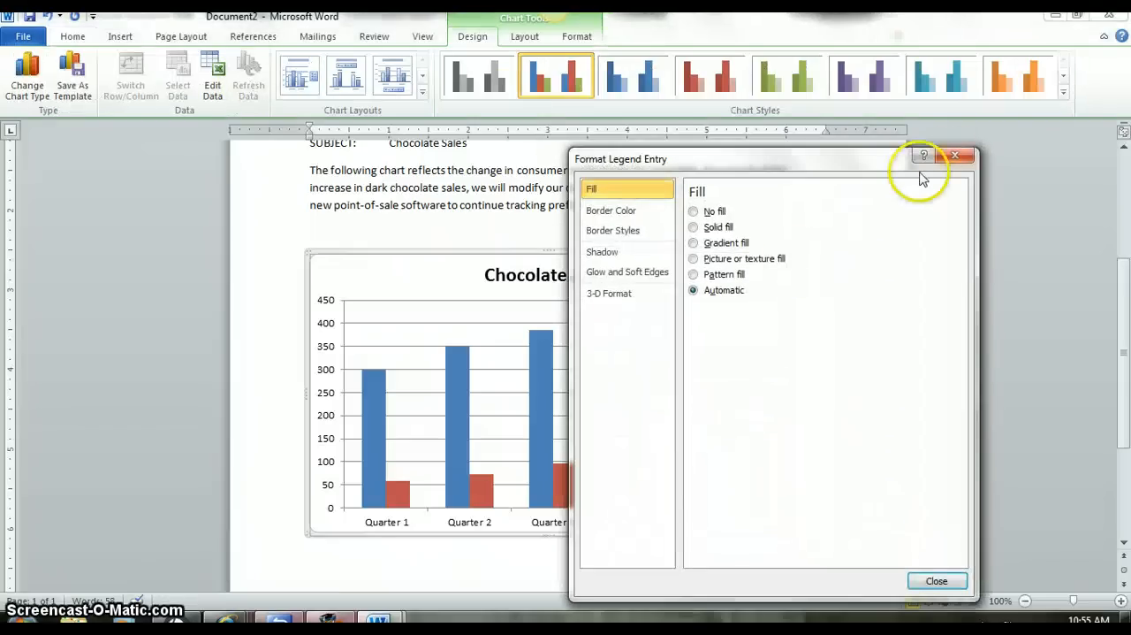
click(953, 156)
click(75, 36)
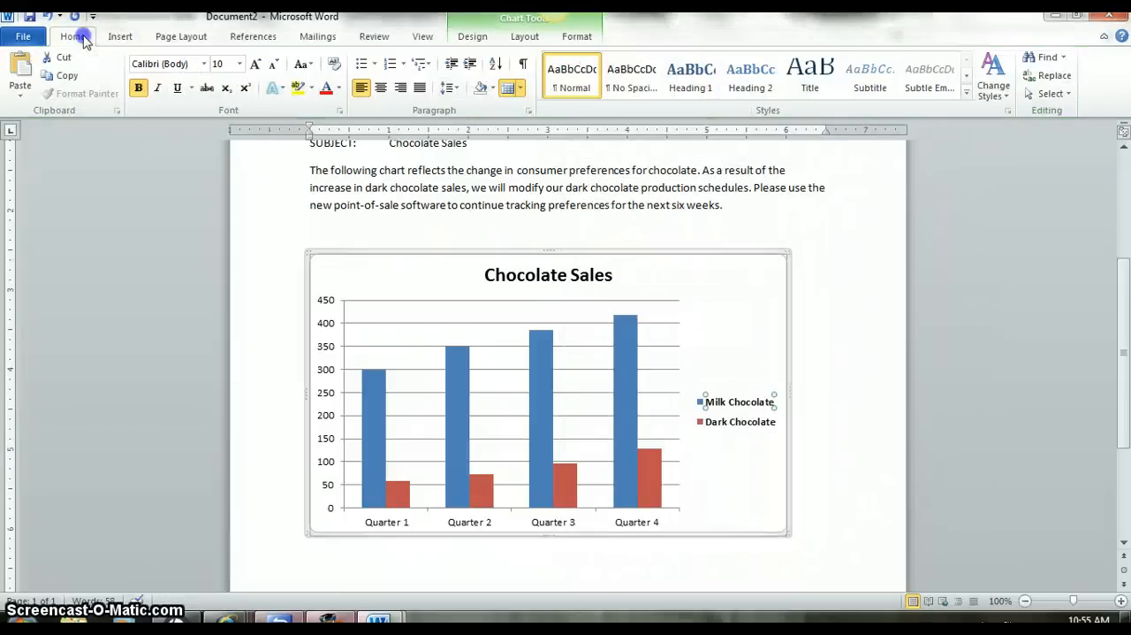
click(178, 89)
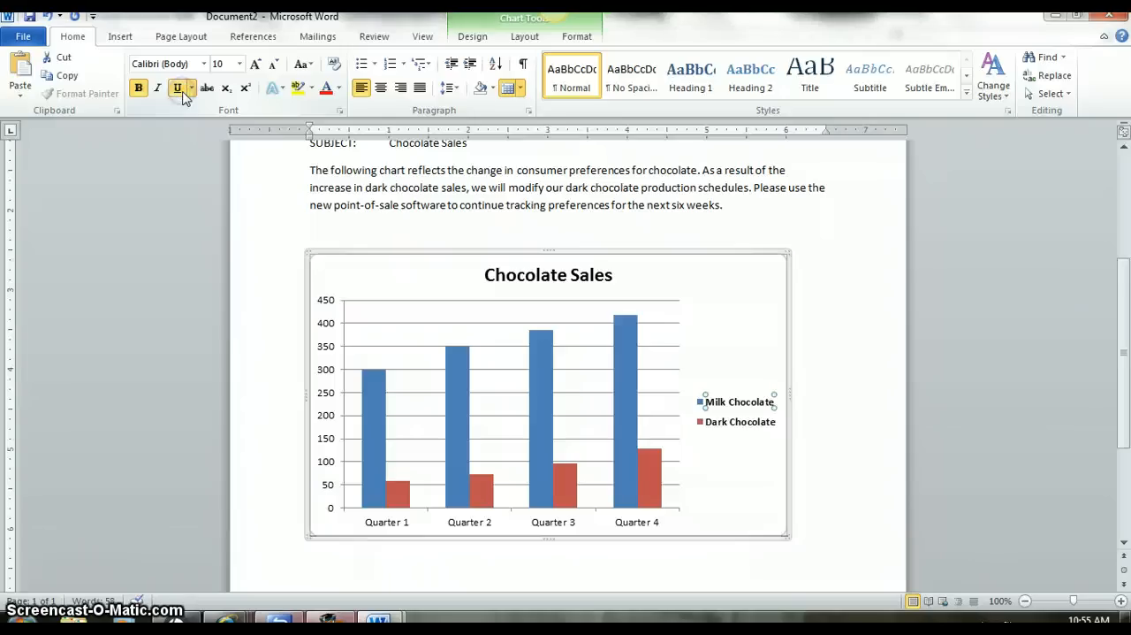
key(ctrl+i)
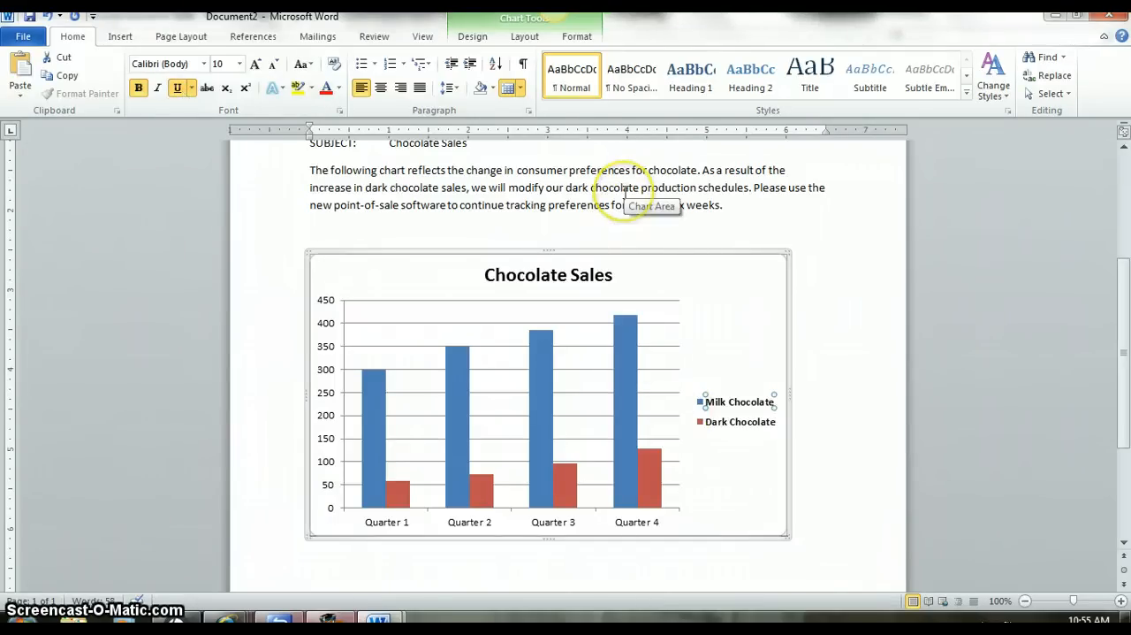
key(alt+p)
click(72, 37)
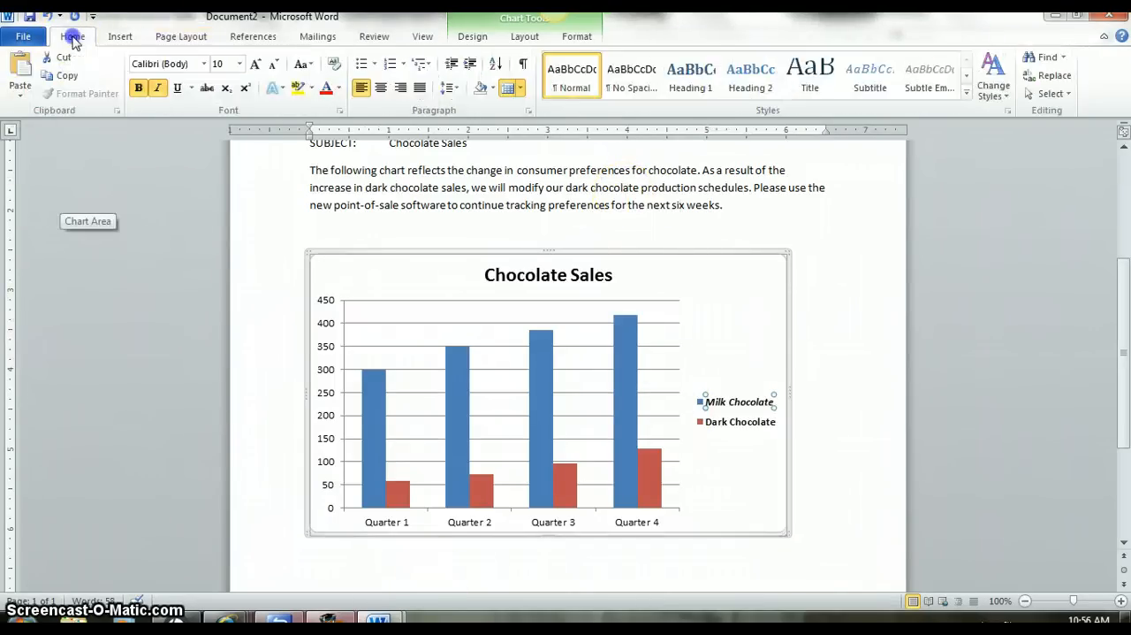
Make the Dark Chocolate legend entry italic and deselect the chart.
click(739, 422)
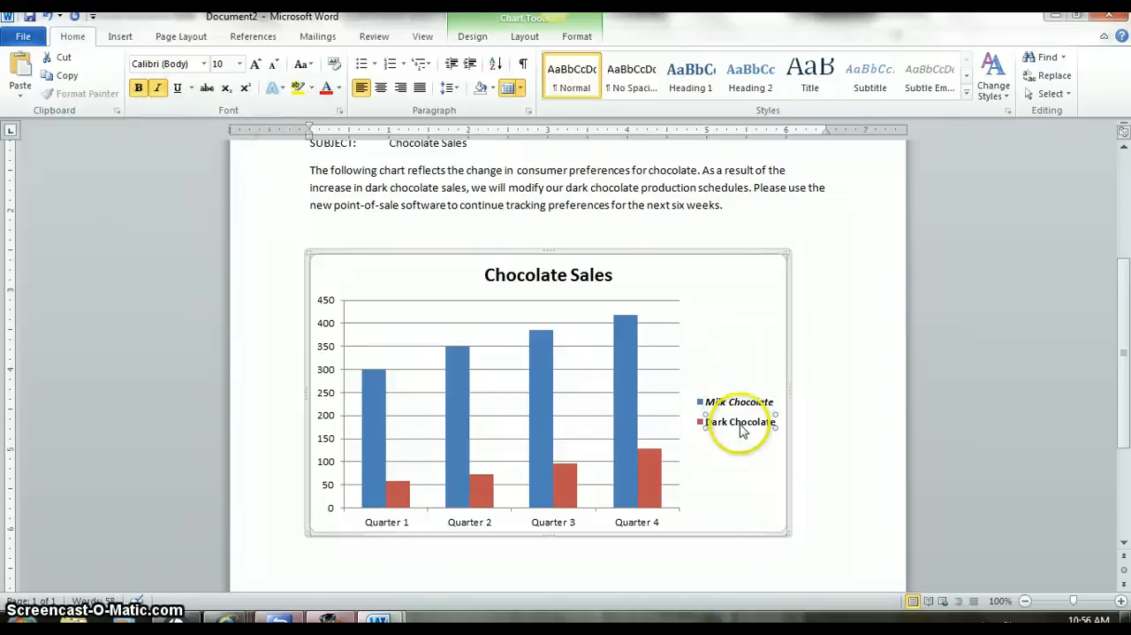
right_click(732, 425)
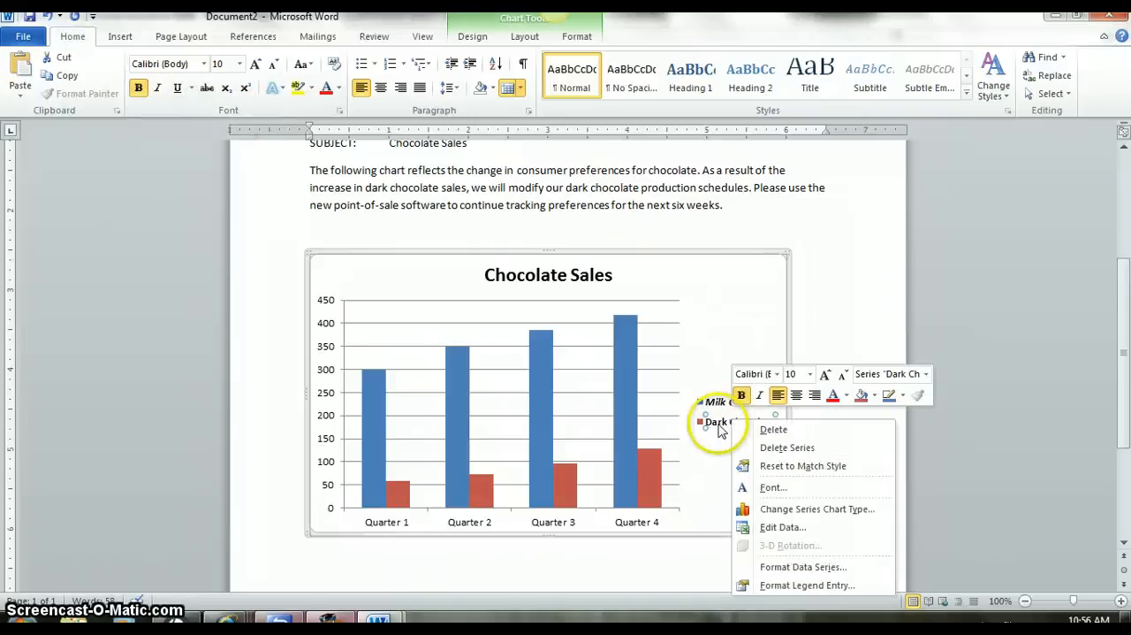
click(158, 89)
click(869, 427)
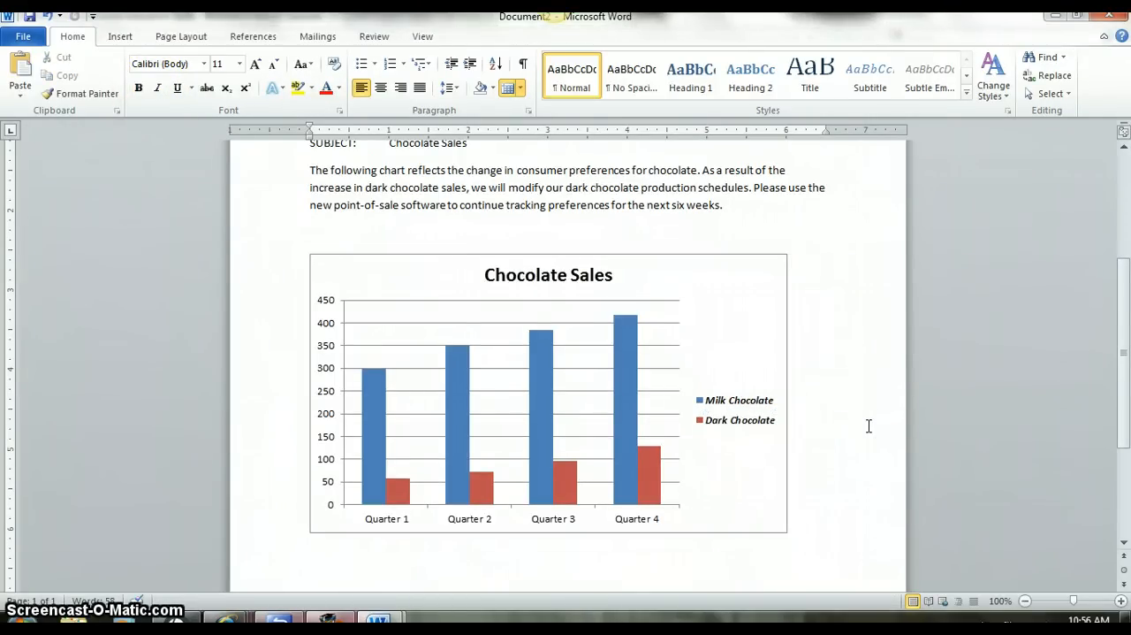
Center the whole Chocolate Sales chart horizontally between the page margins.
click(380, 262)
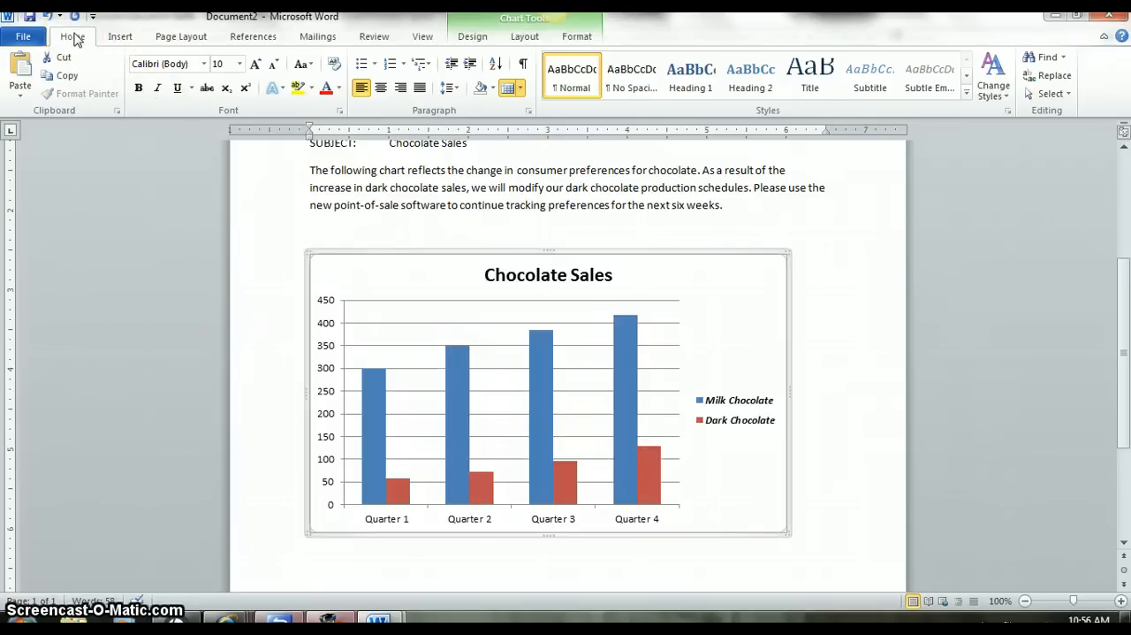
click(380, 92)
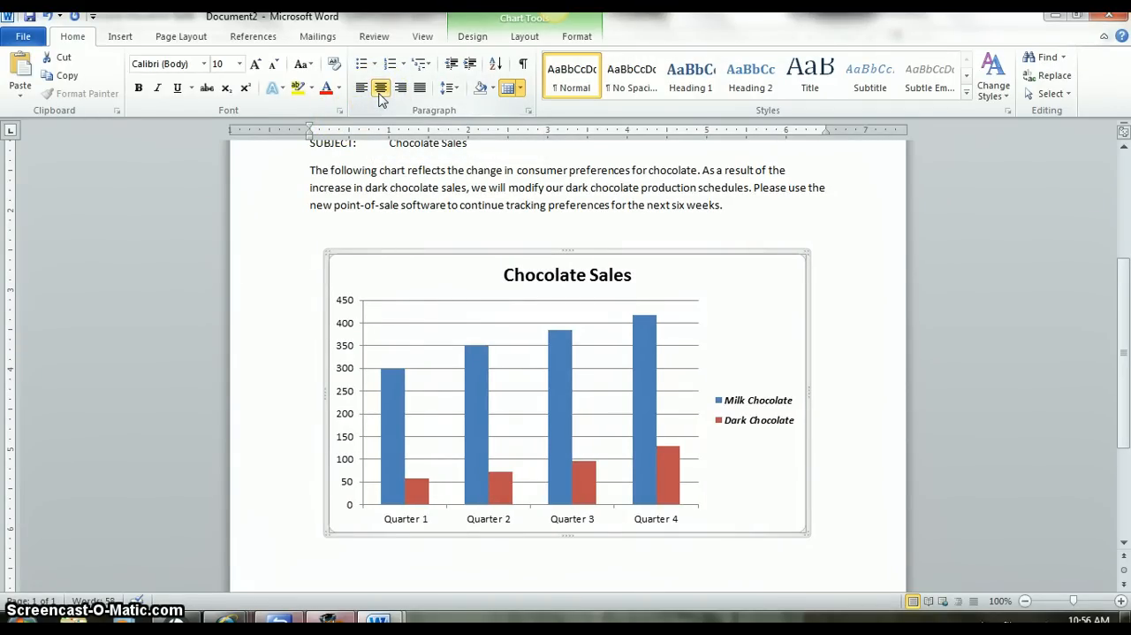
Bring up the layout options for the selected Chocolate Sales chart.
click(513, 21)
click(524, 39)
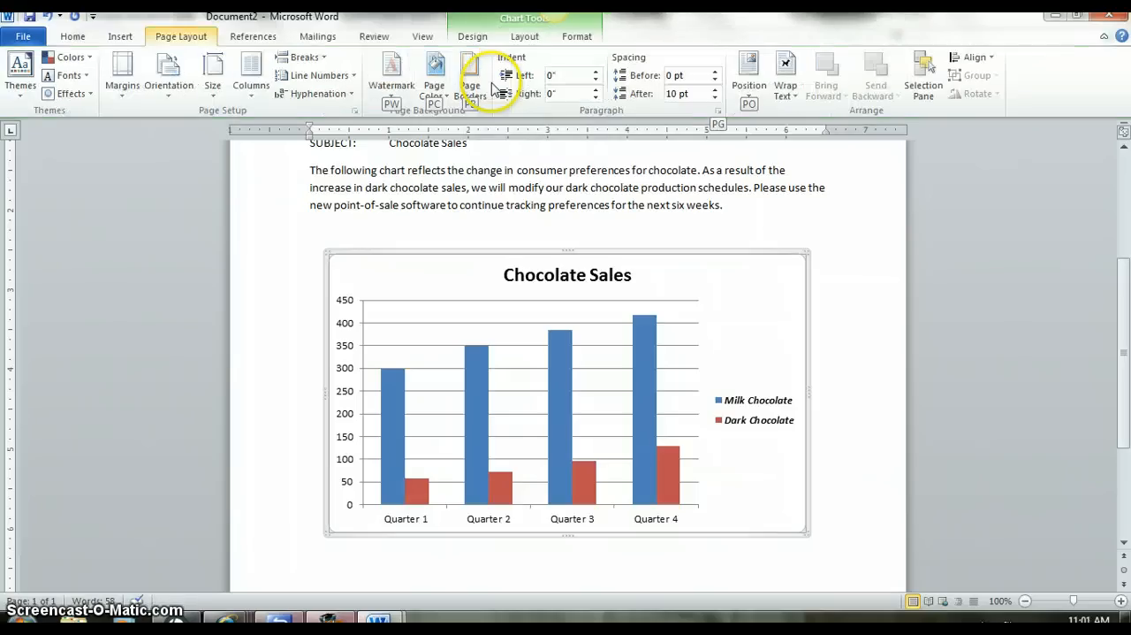
click(524, 38)
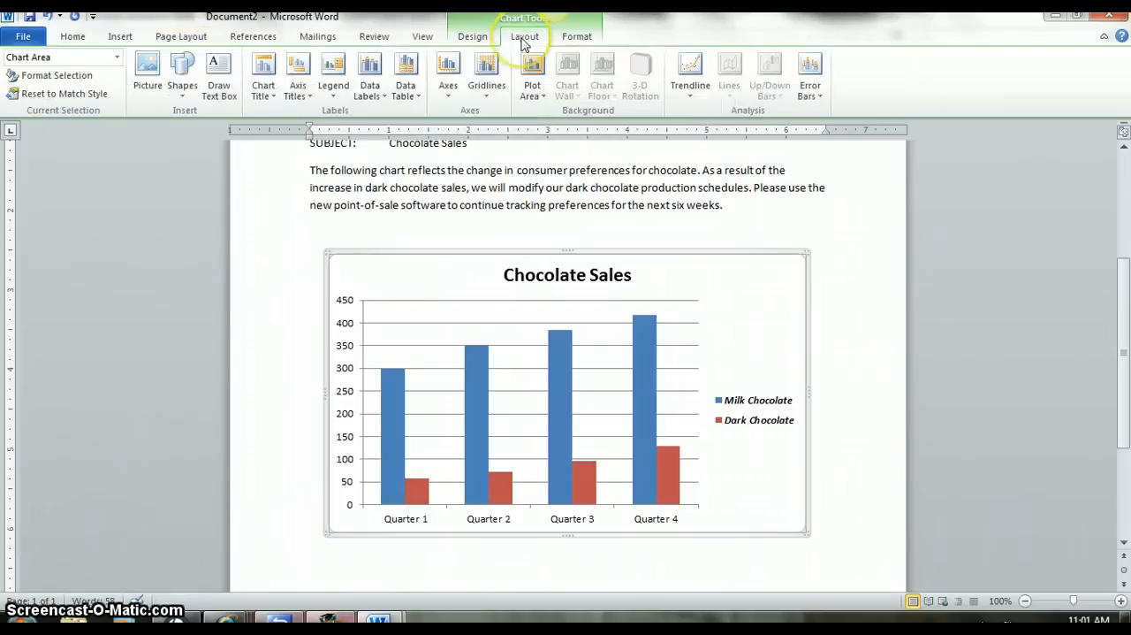